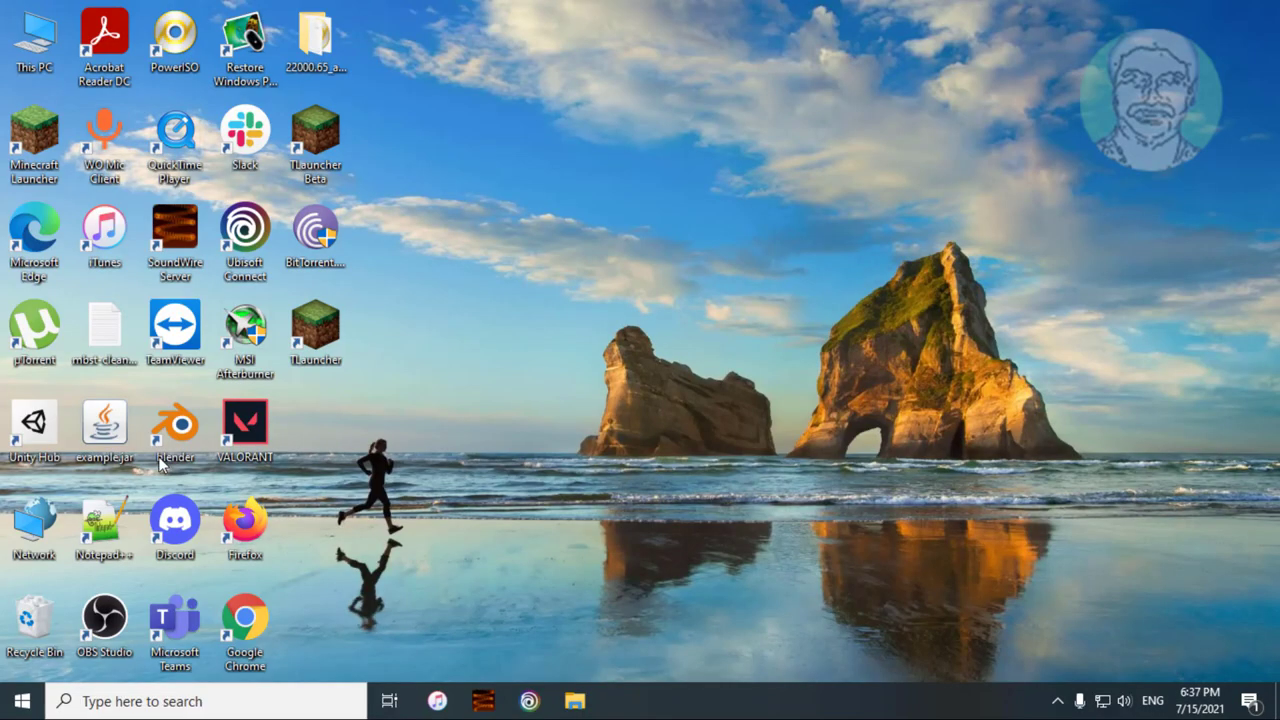
# Step: Search Windows for 'device manager' so Device Manager shows as the best match
pyautogui.click(147, 706)
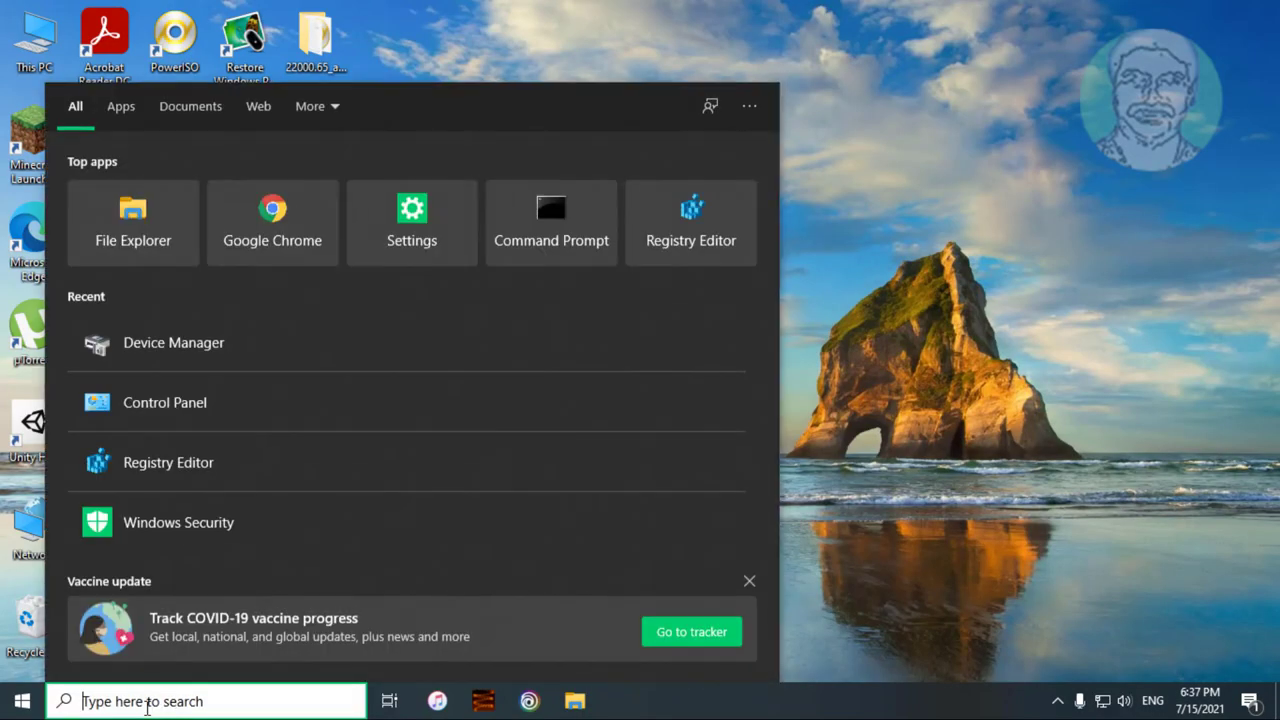
pyautogui.write('de')
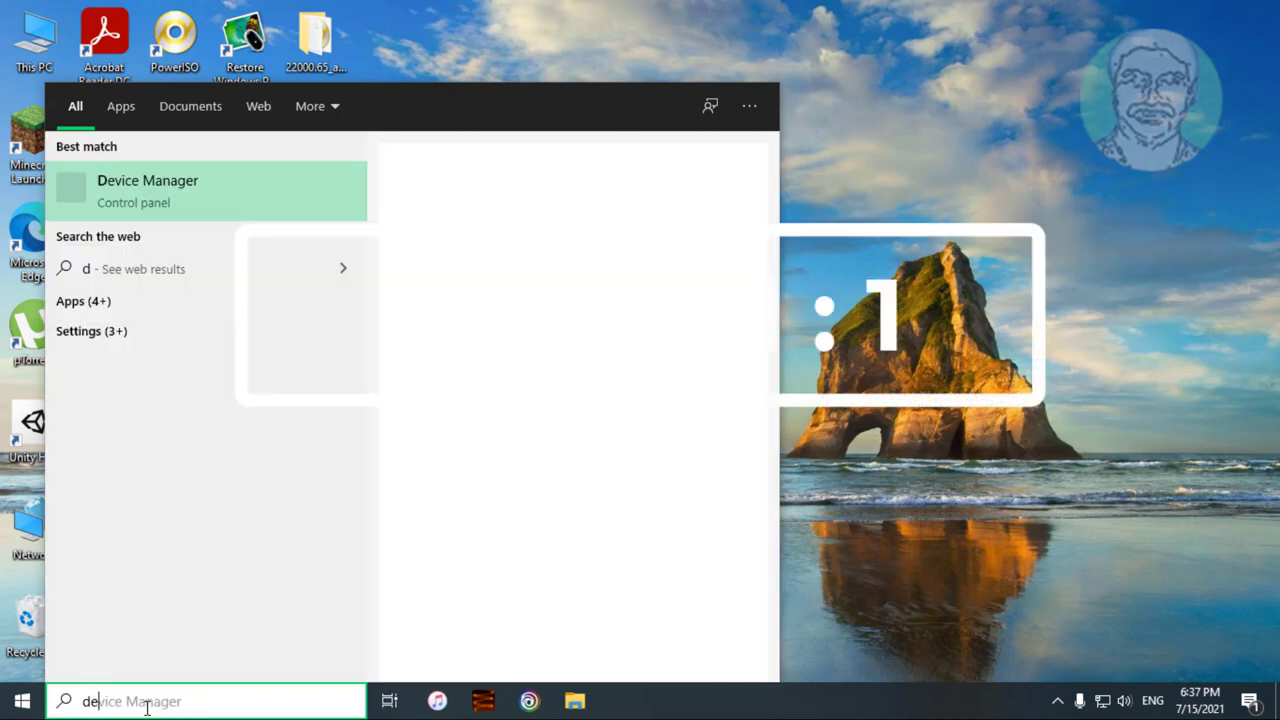
pyautogui.write('vice mana')
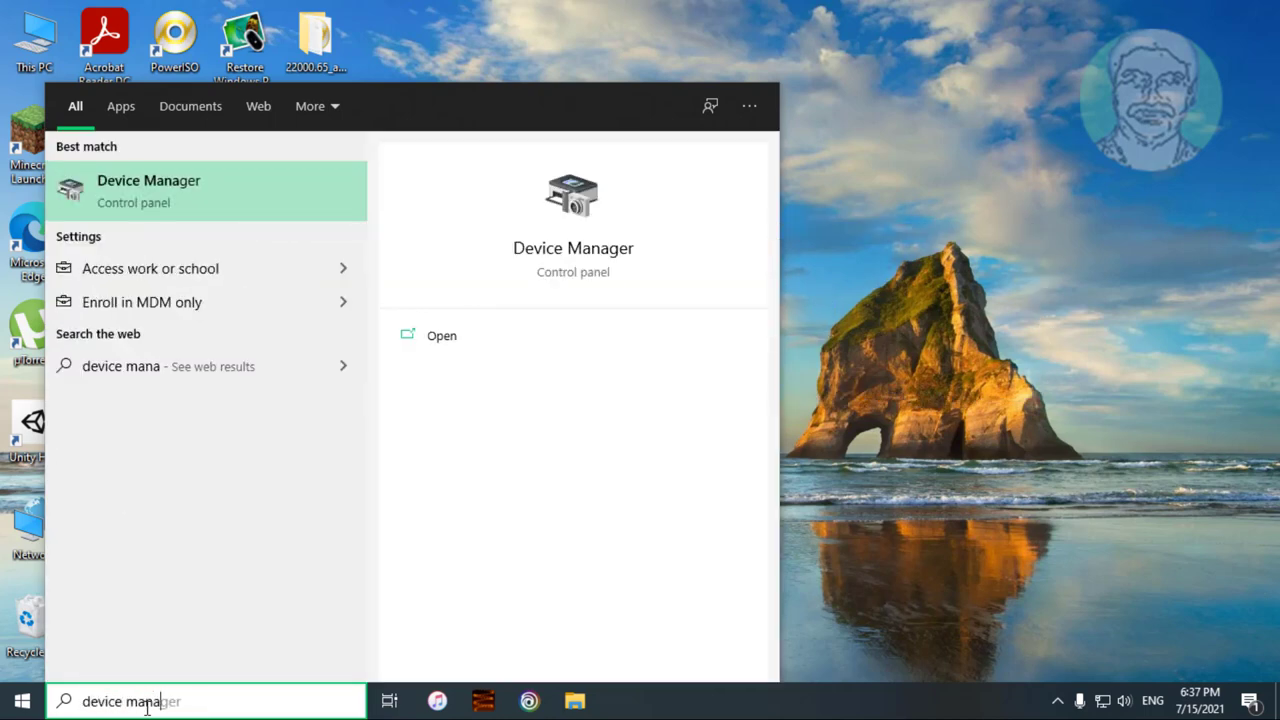
pyautogui.write('ger')
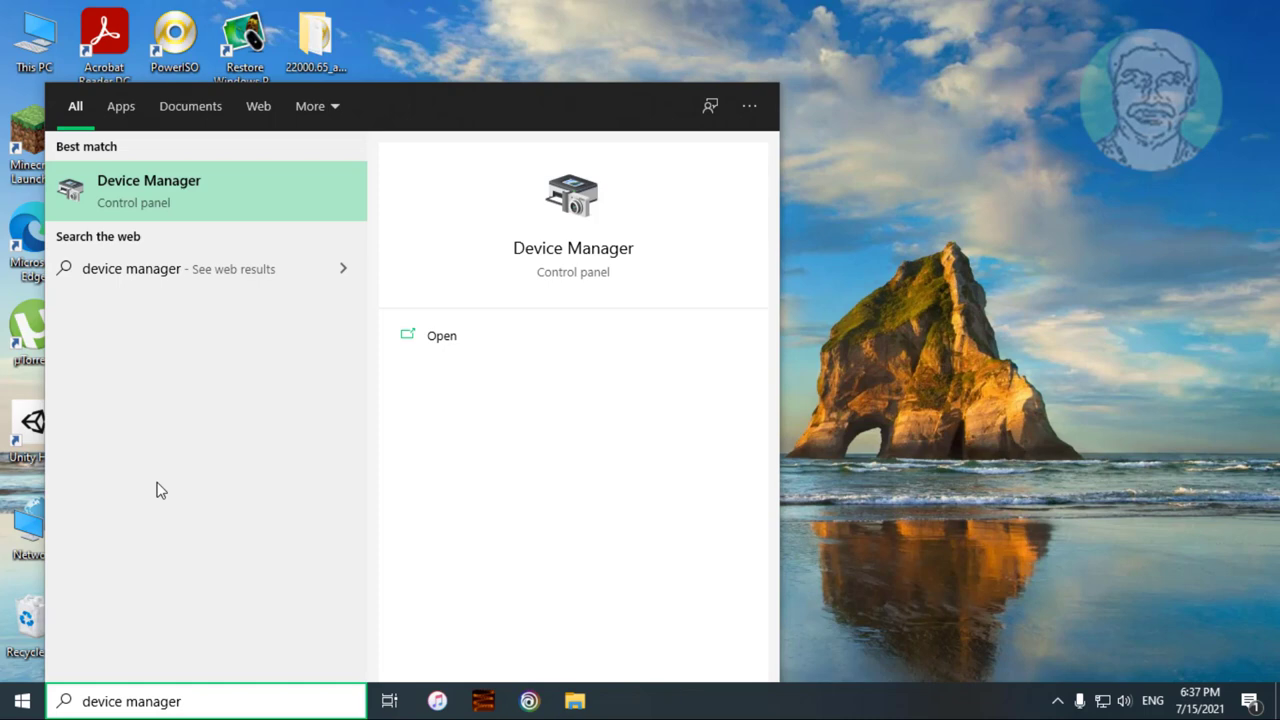
# Step: Launch Device Manager, expand Universal Serial Bus controllers and select USB Root Hub (USB 3.0)
pyautogui.click(199, 200)
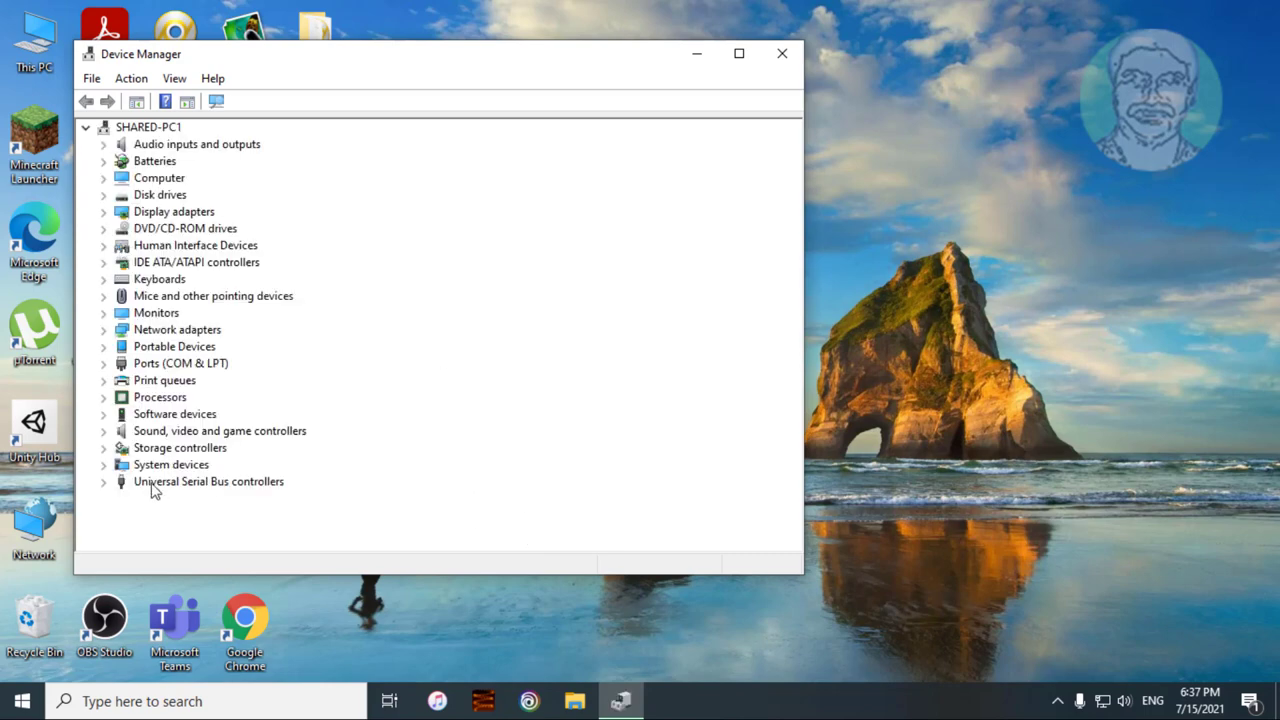
pyautogui.click(221, 483)
pyautogui.click(104, 482)
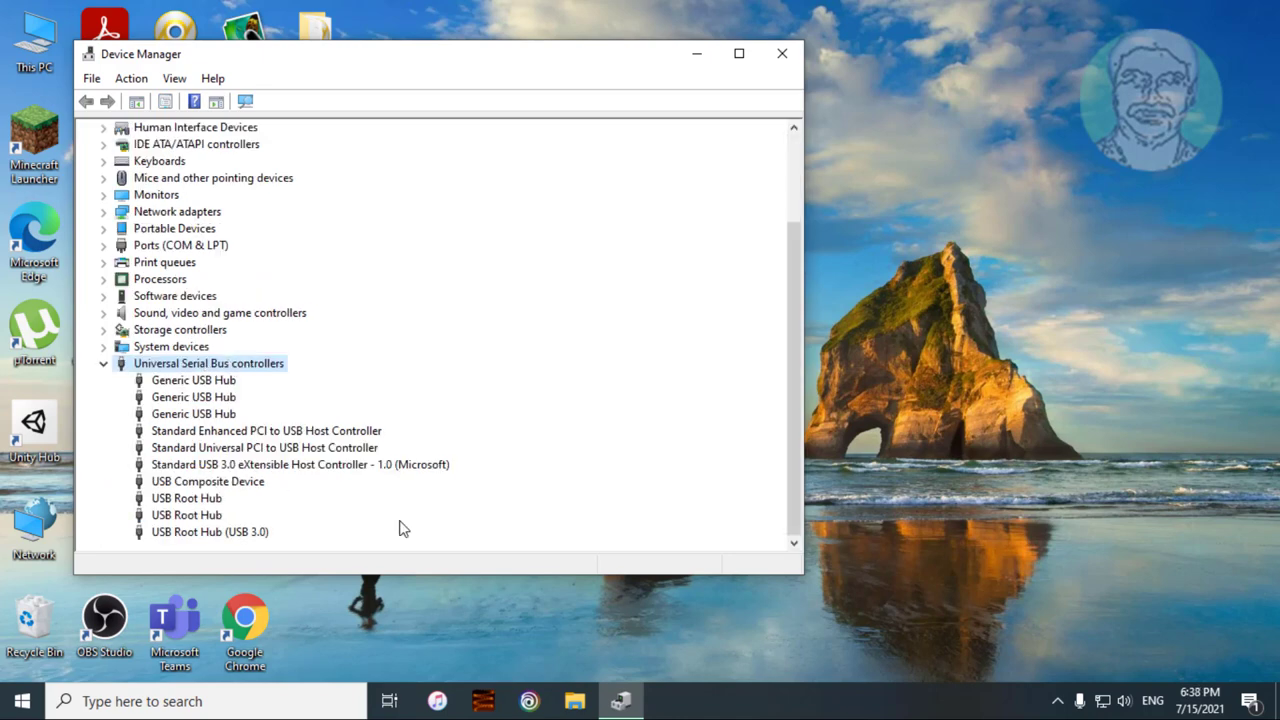
pyautogui.click(230, 535)
# Step: Stop the computer turning off USB Root Hub (USB 3.0) to save power
pyautogui.rightClick(270, 537)
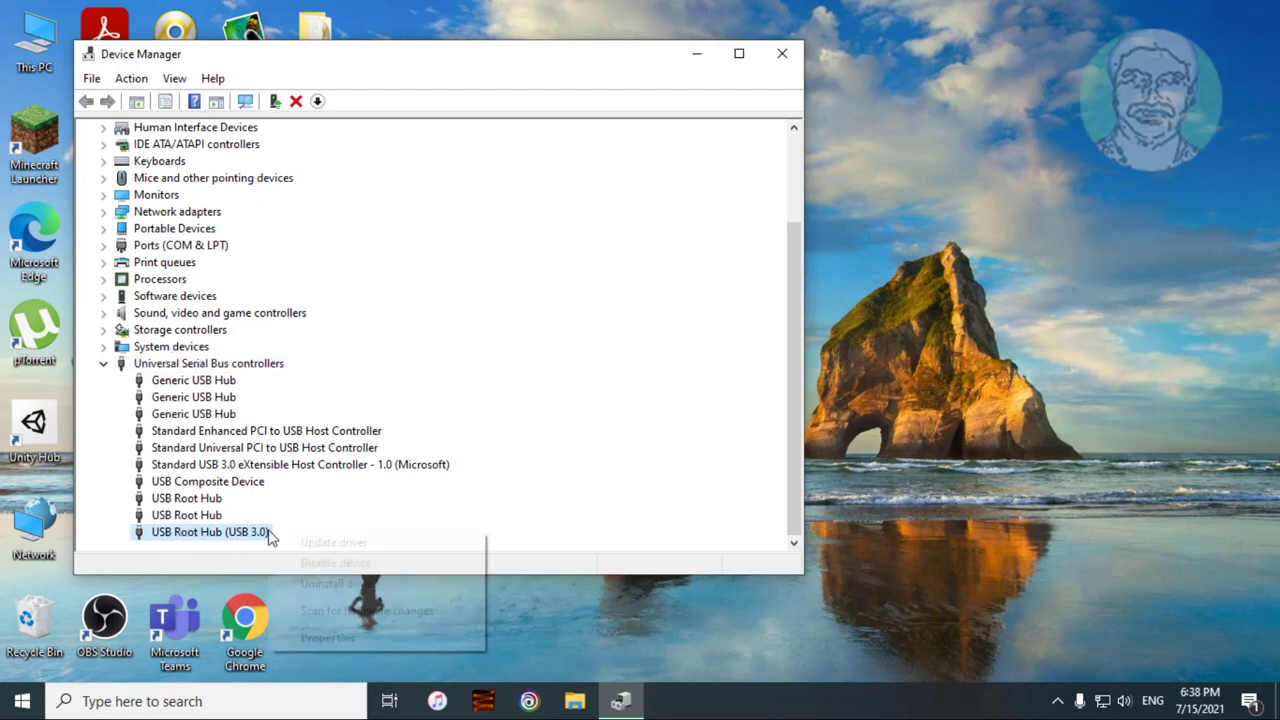
pyautogui.click(337, 640)
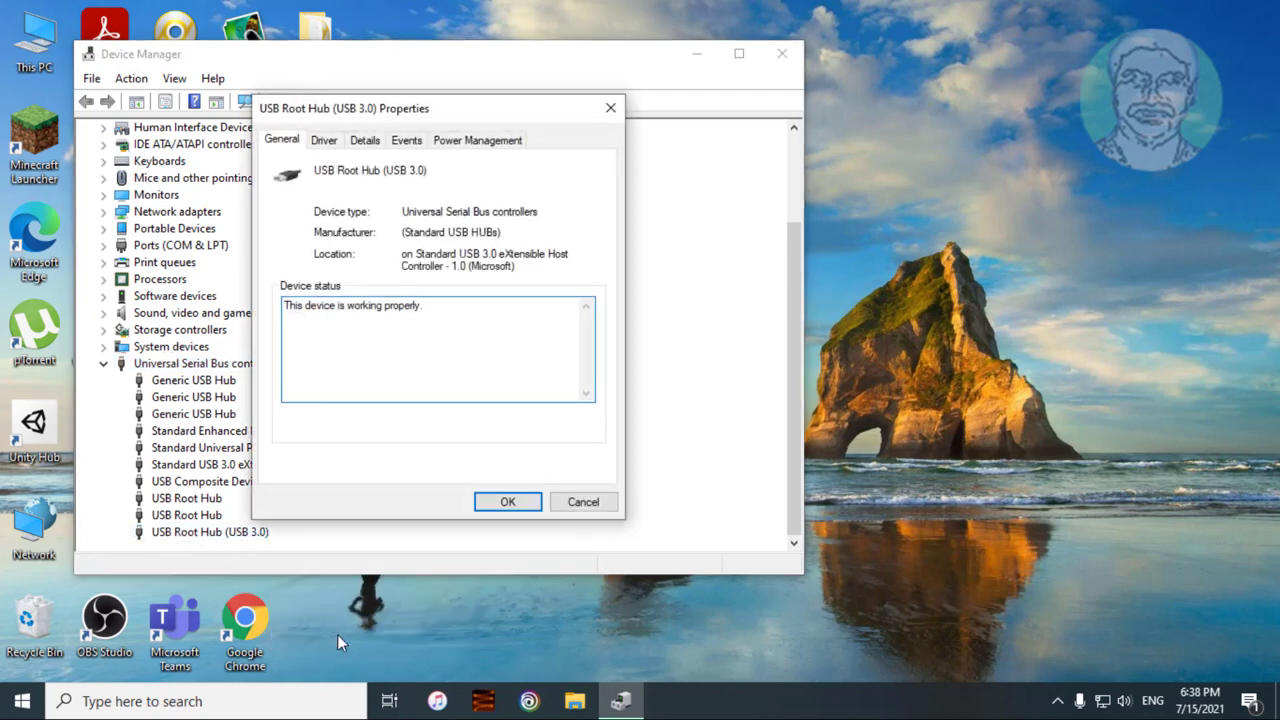
pyautogui.click(463, 143)
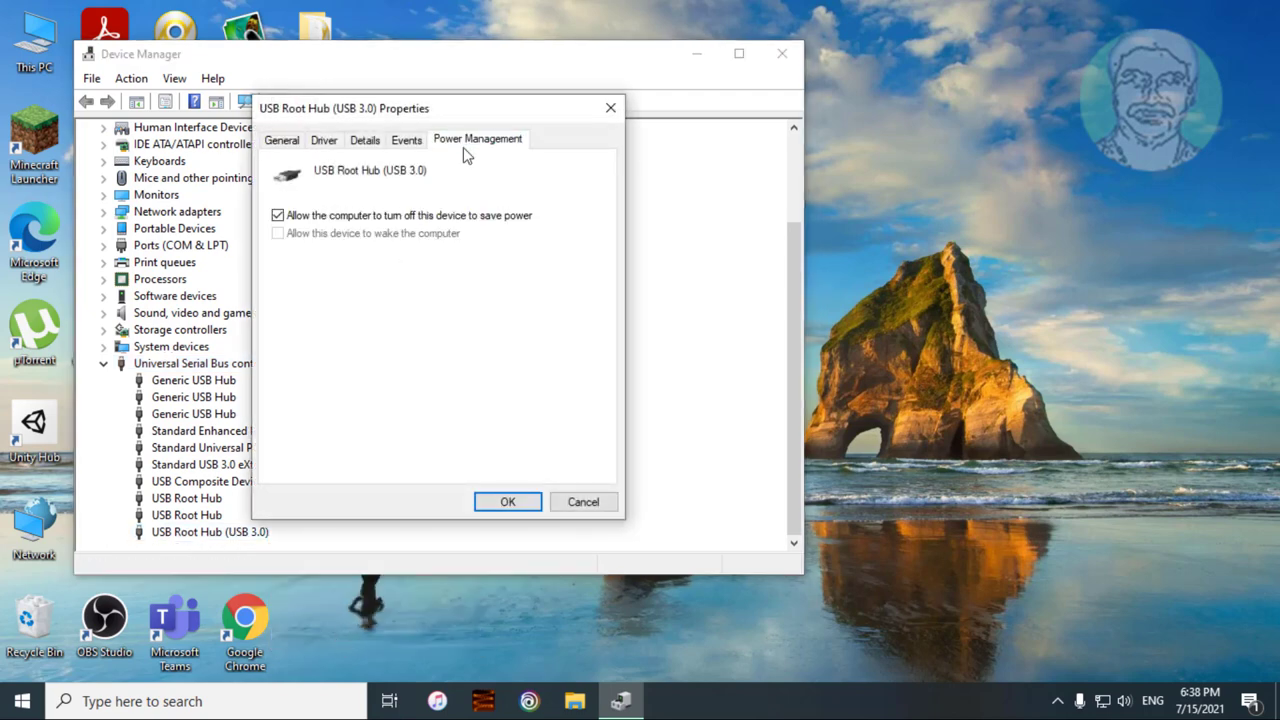
pyautogui.click(279, 221)
pyautogui.click(525, 504)
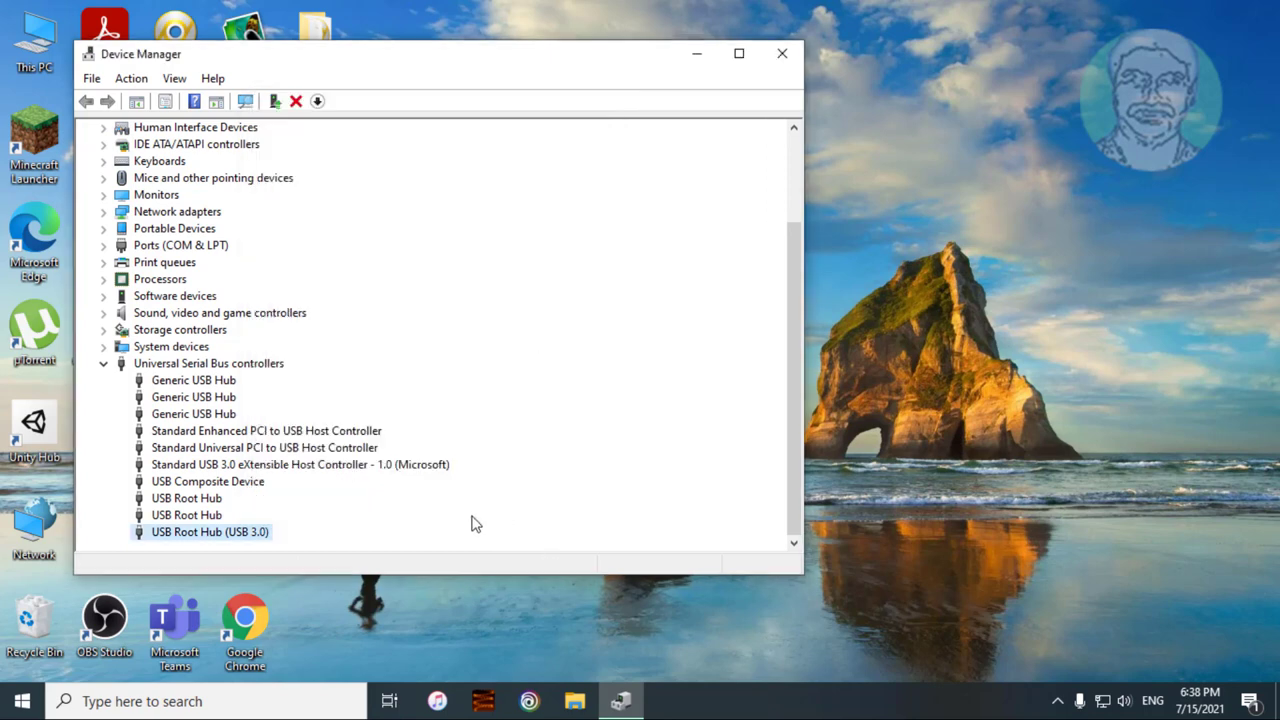
# Step: Clear the power-saving turn-off option on the second USB Root Hub
pyautogui.rightClick(199, 517)
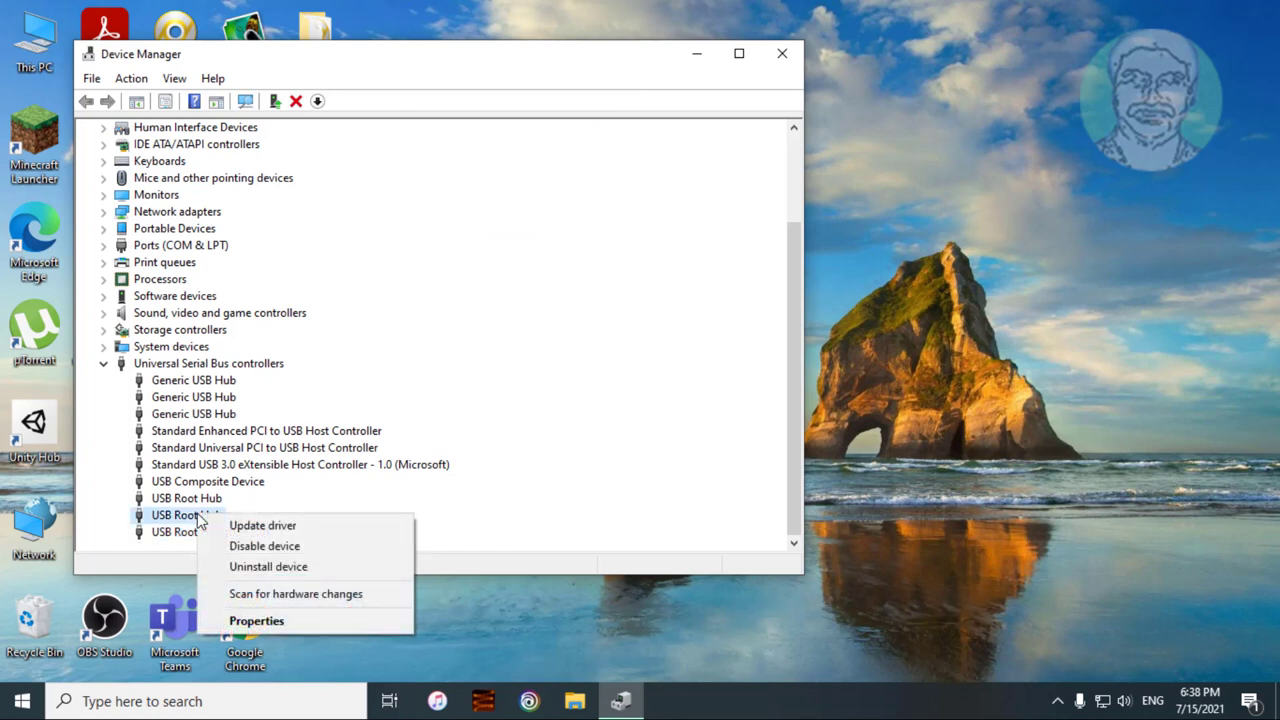
pyautogui.click(262, 627)
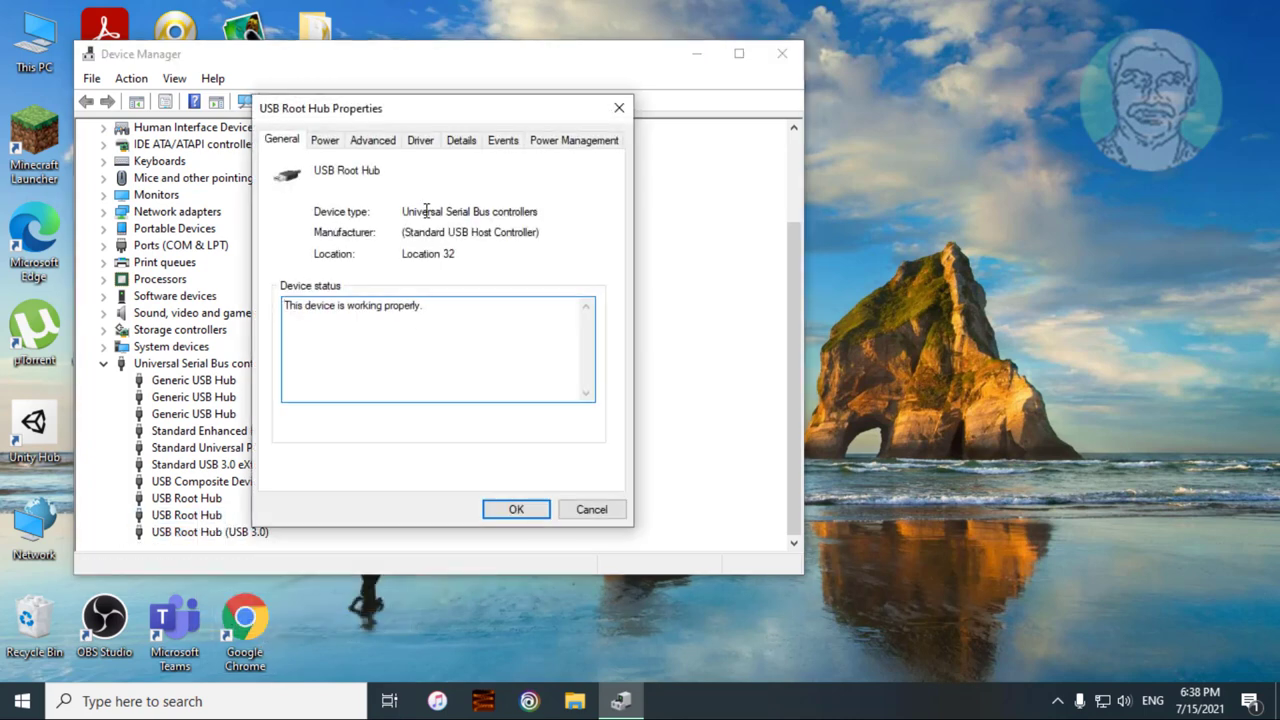
pyautogui.click(566, 150)
pyautogui.click(278, 215)
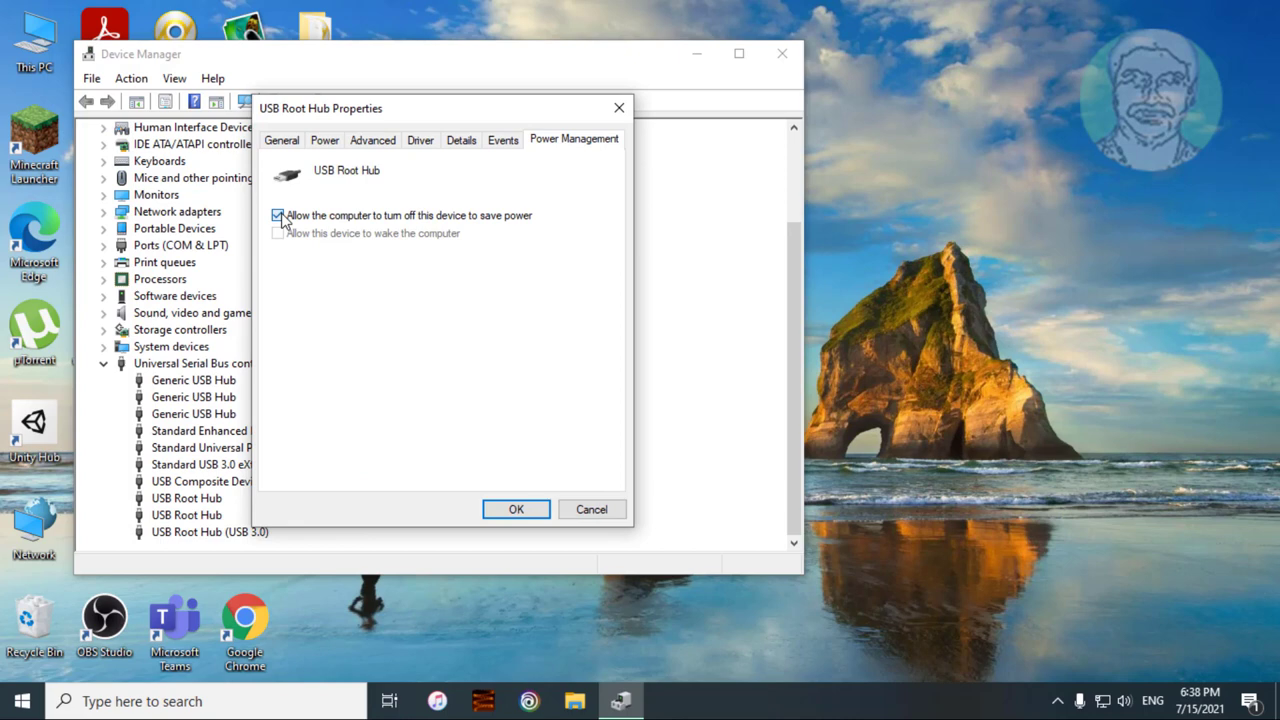
pyautogui.click(512, 512)
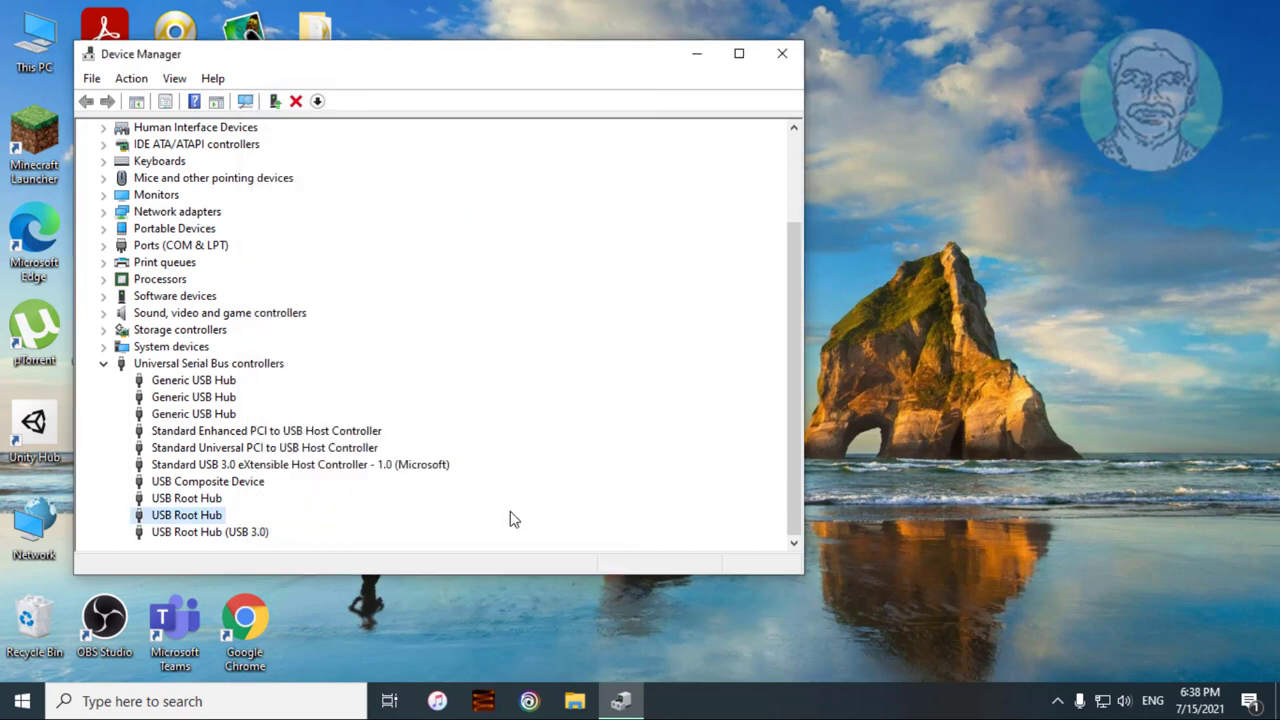
# Step: Check and confirm the Power Management setting on the first USB Root Hub
pyautogui.click(208, 500)
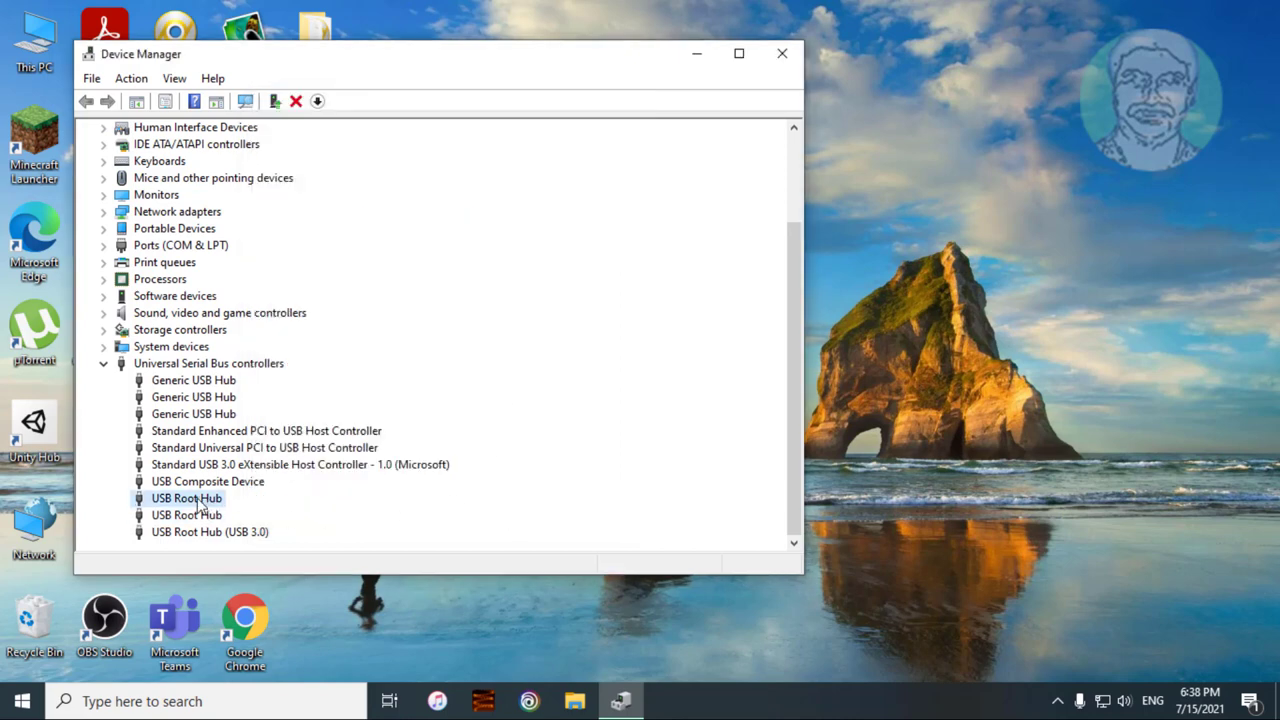
pyautogui.rightClick(200, 497)
pyautogui.click(257, 604)
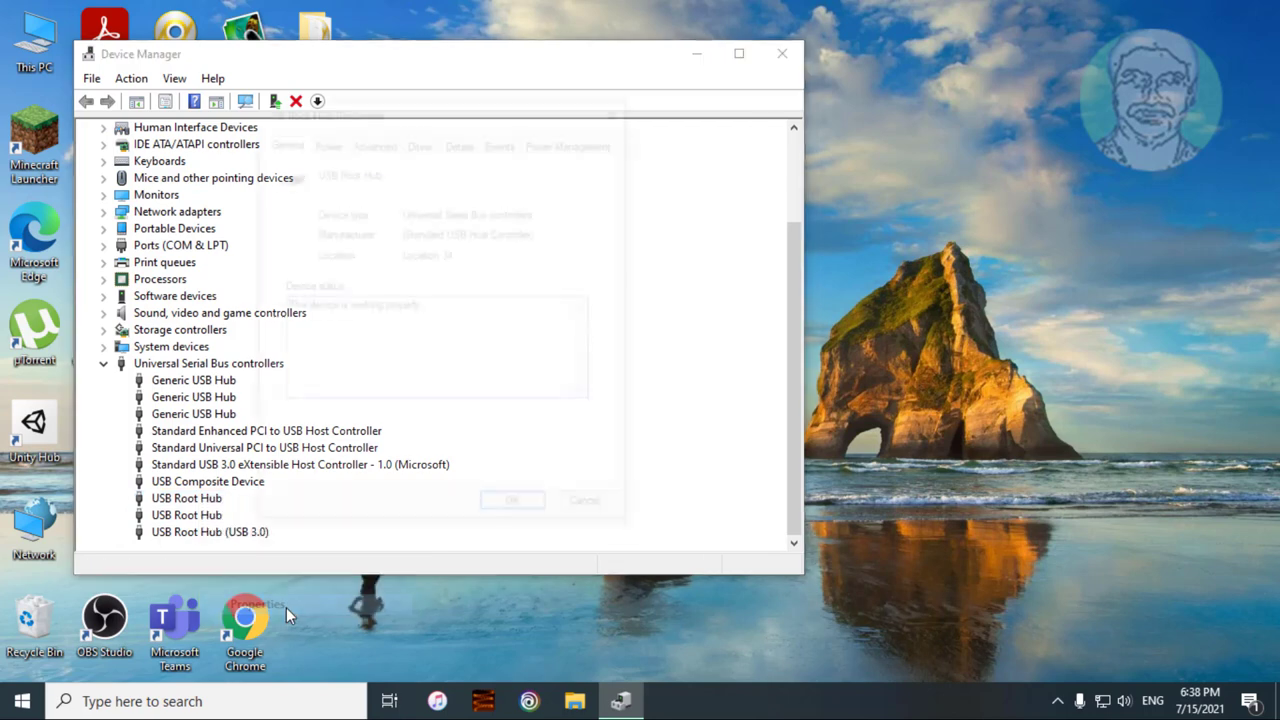
pyautogui.click(556, 142)
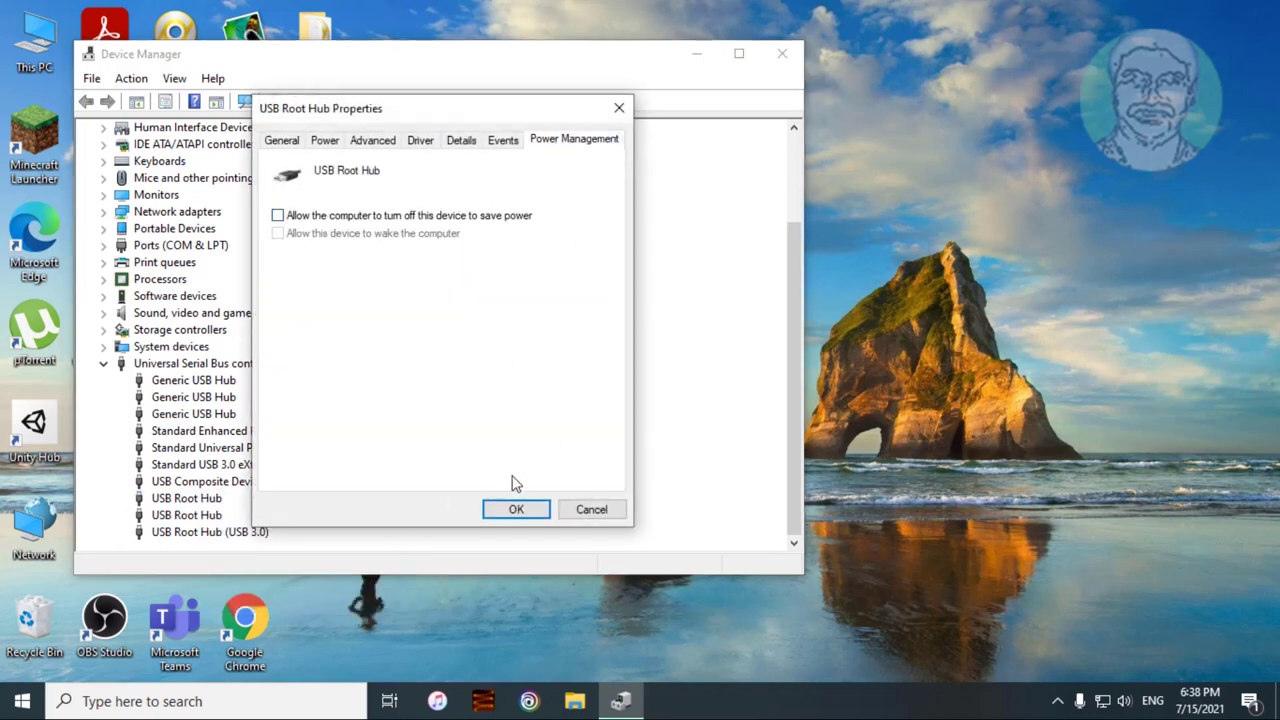
pyautogui.click(517, 512)
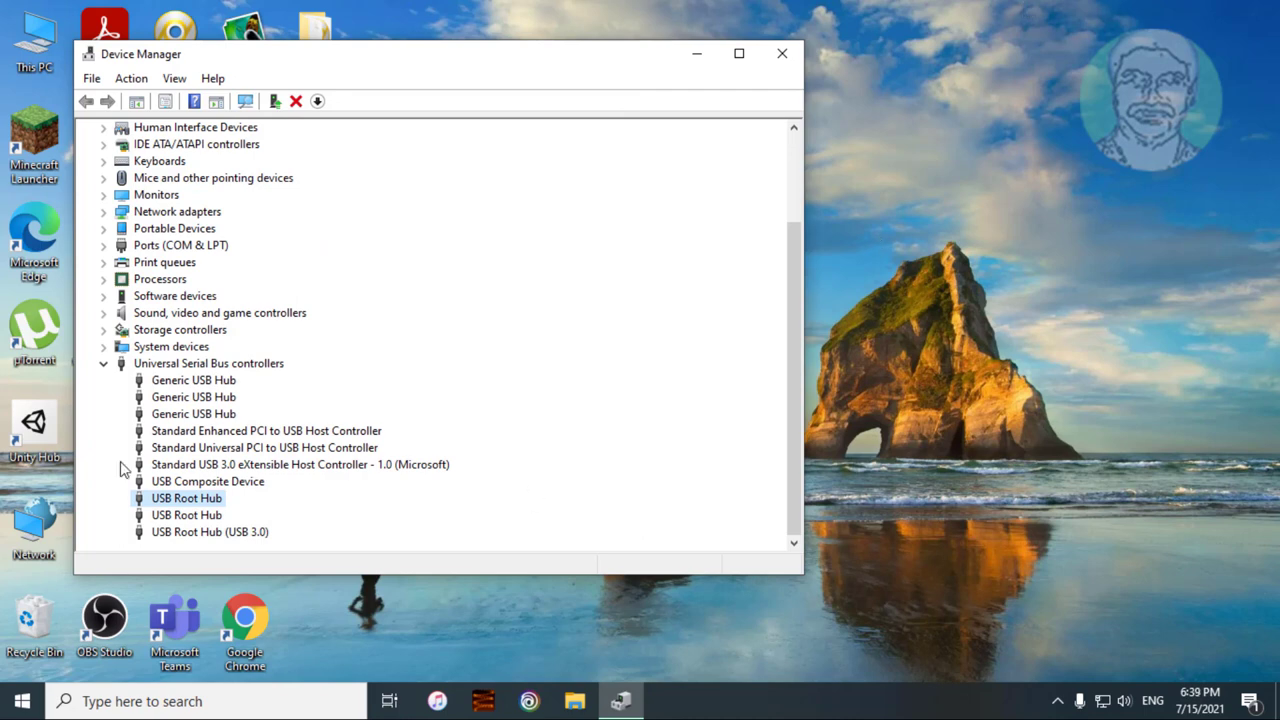
# Step: Collapse the USB controllers, close Device Manager, and reopen it through a 'device manager' search
pyautogui.click(104, 364)
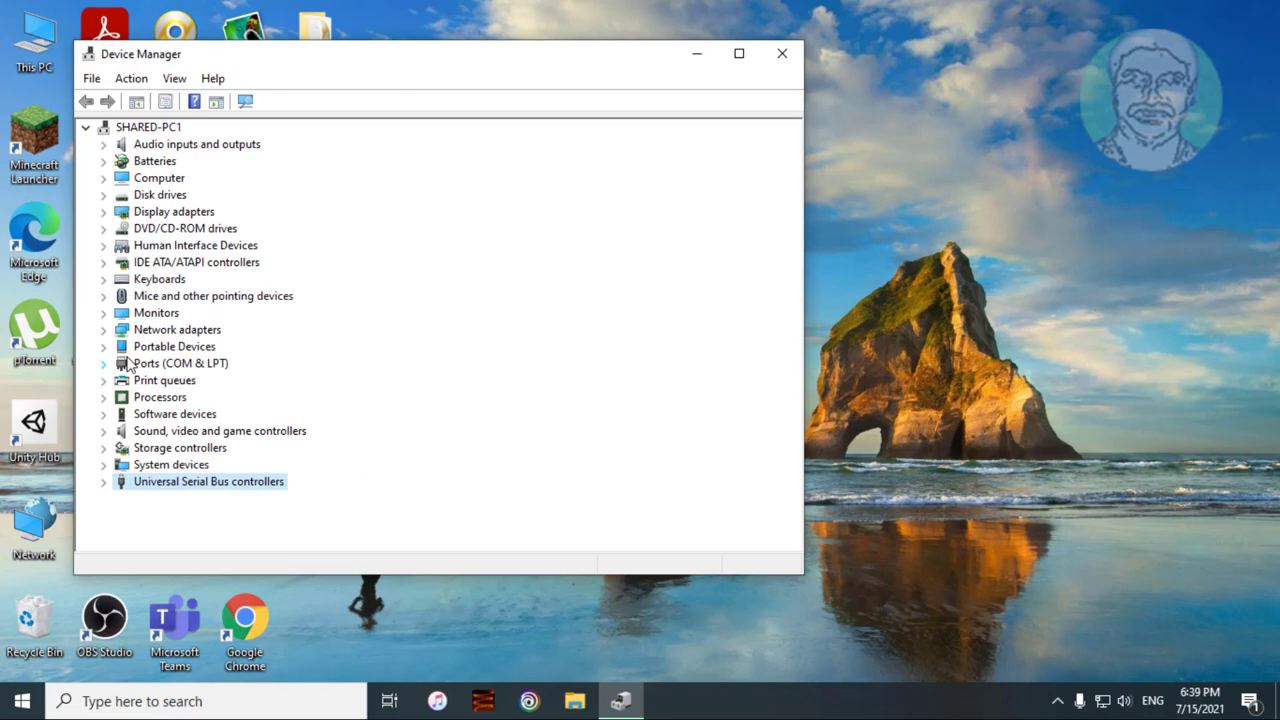
pyautogui.click(784, 58)
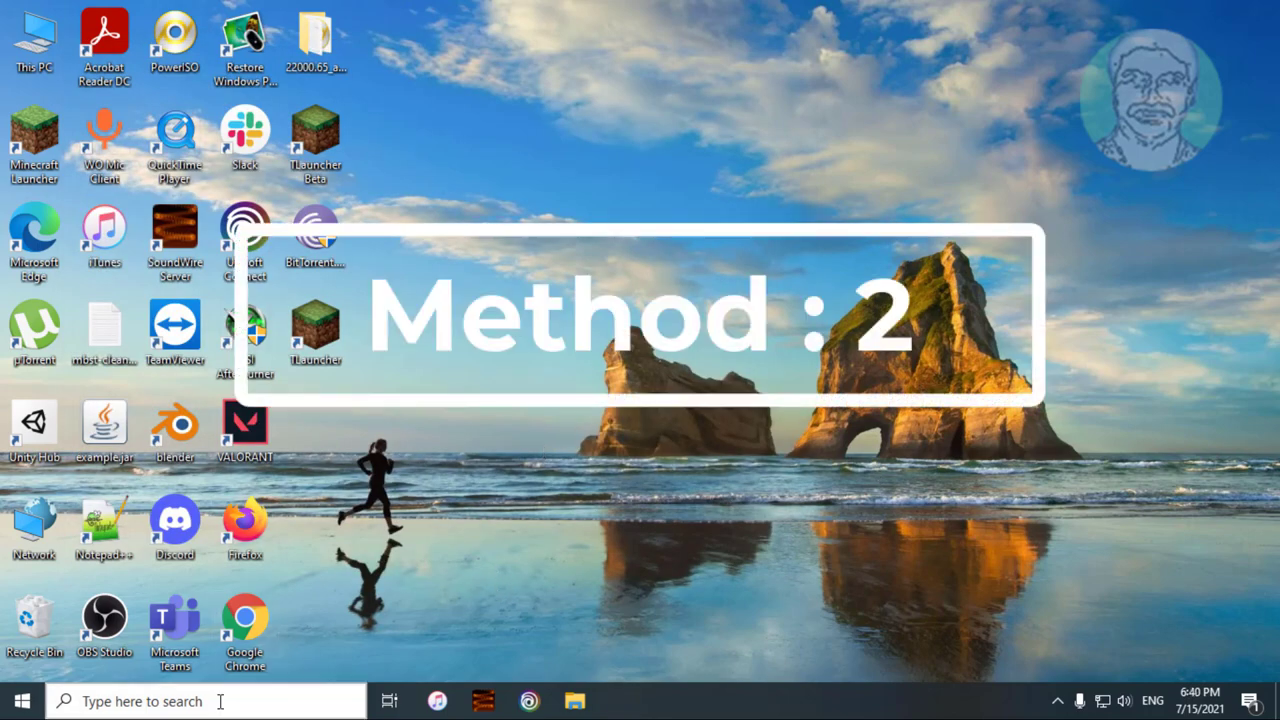
pyautogui.click(220, 701)
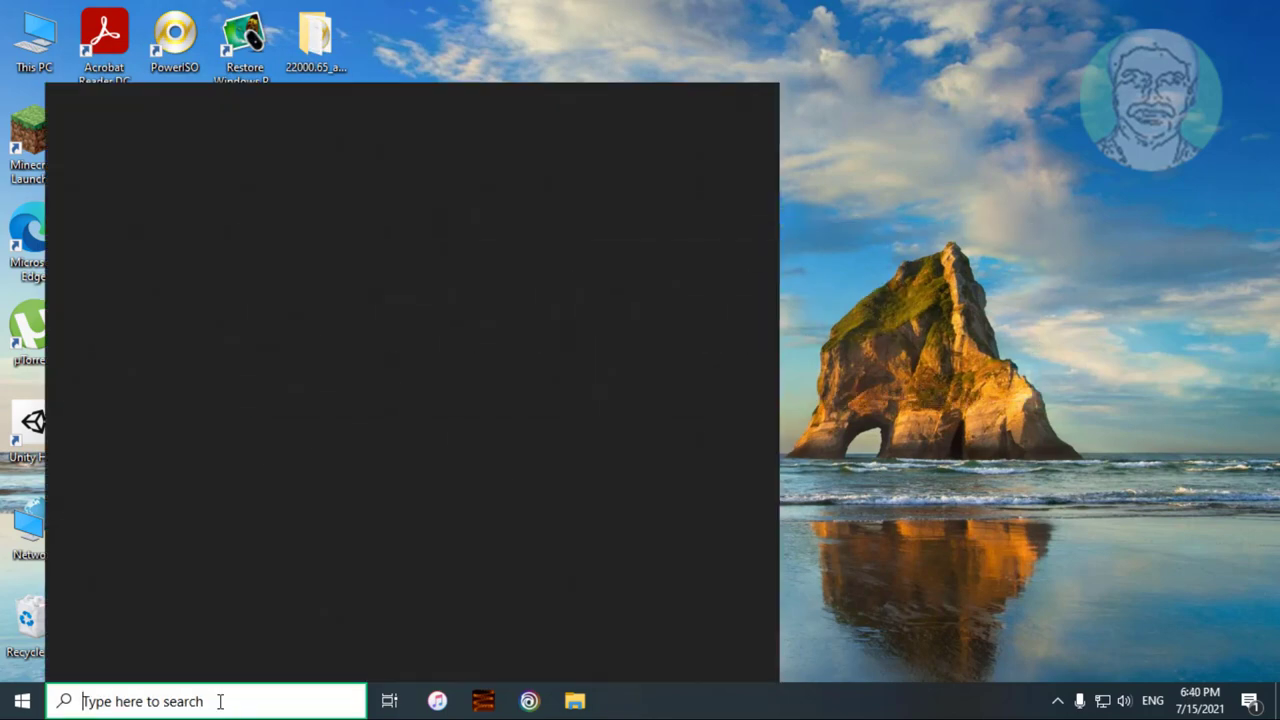
pyautogui.write('device m')
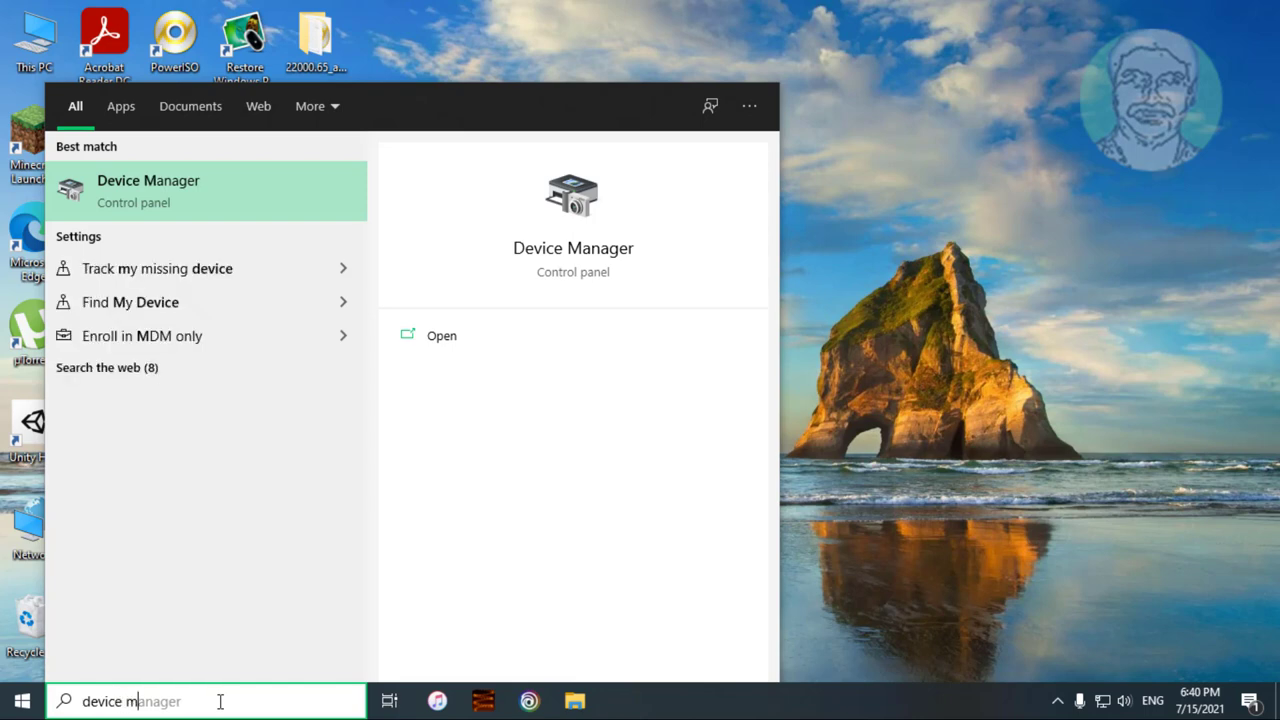
pyautogui.write('anager')
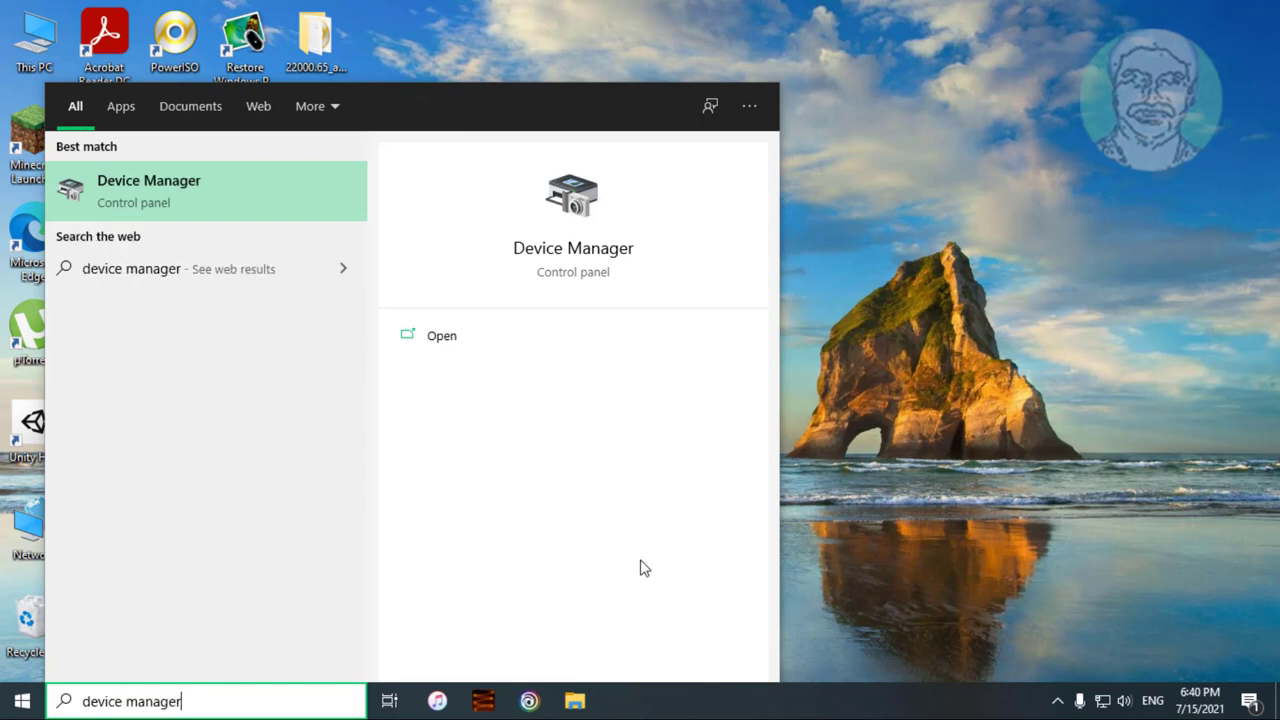
pyautogui.click(197, 189)
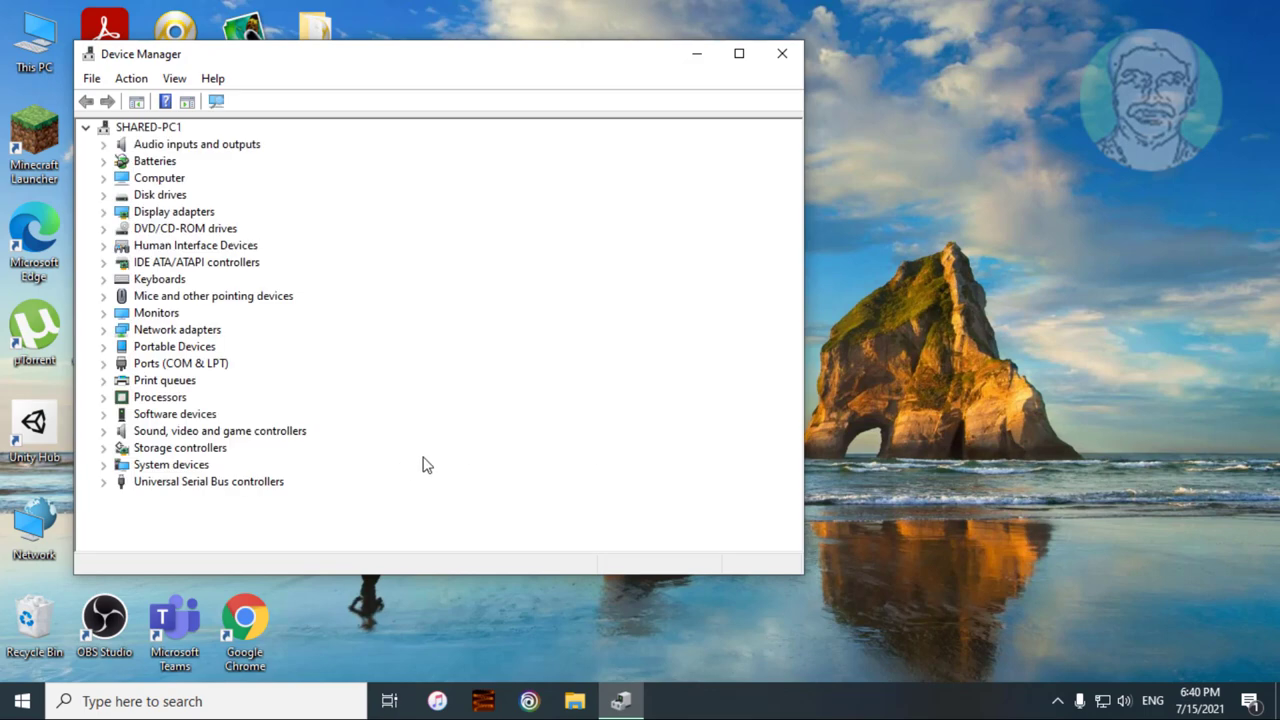
# Step: Expand Universal Serial Bus controllers and select the first Generic USB Hub
pyautogui.click(198, 484)
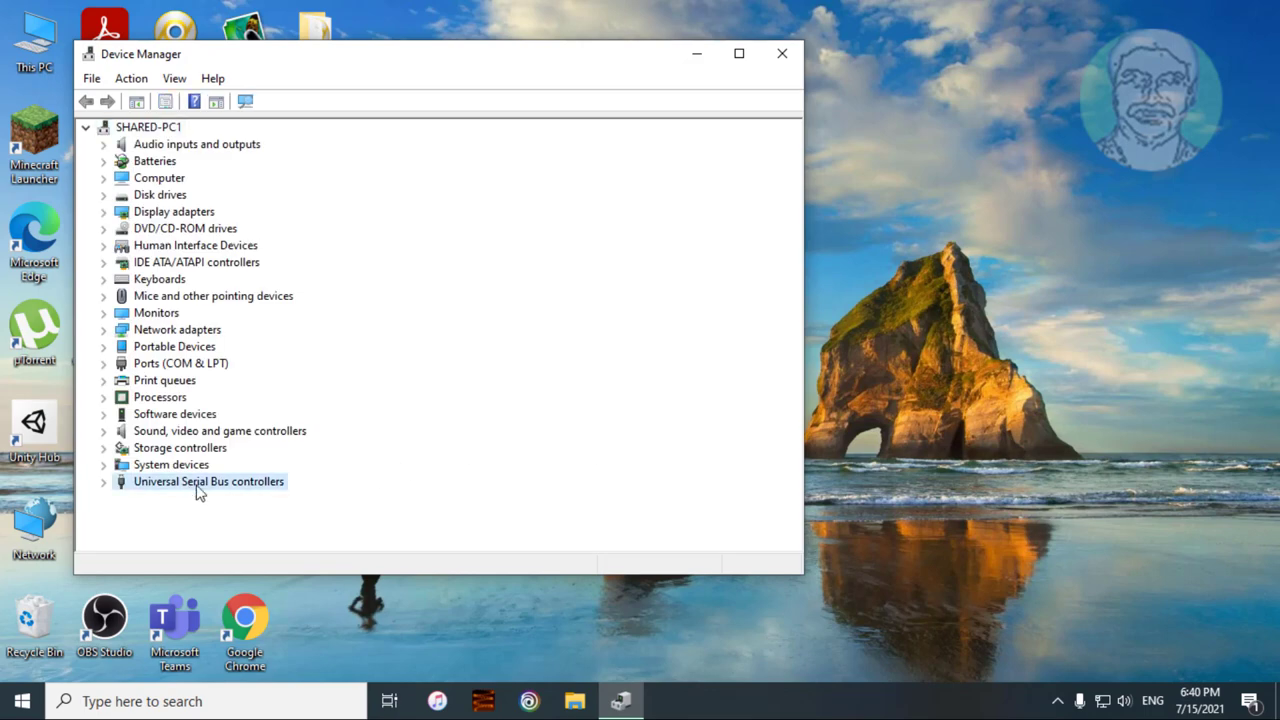
pyautogui.click(104, 482)
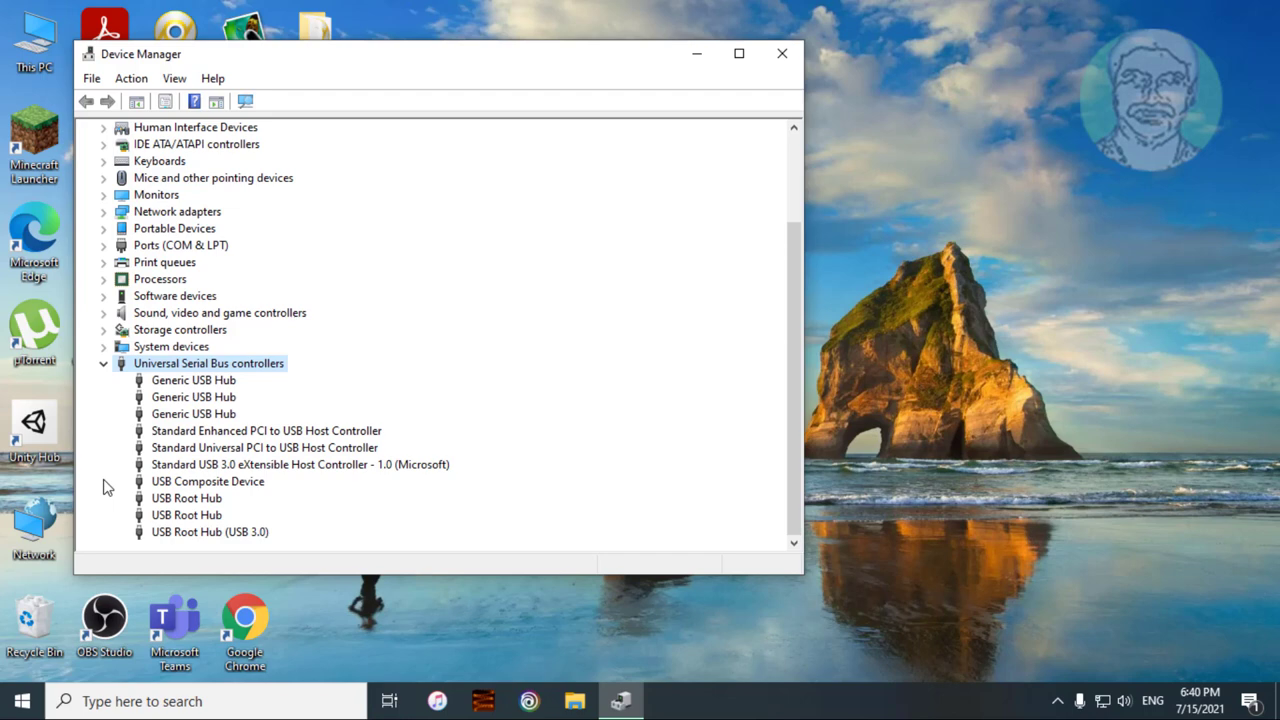
pyautogui.click(212, 381)
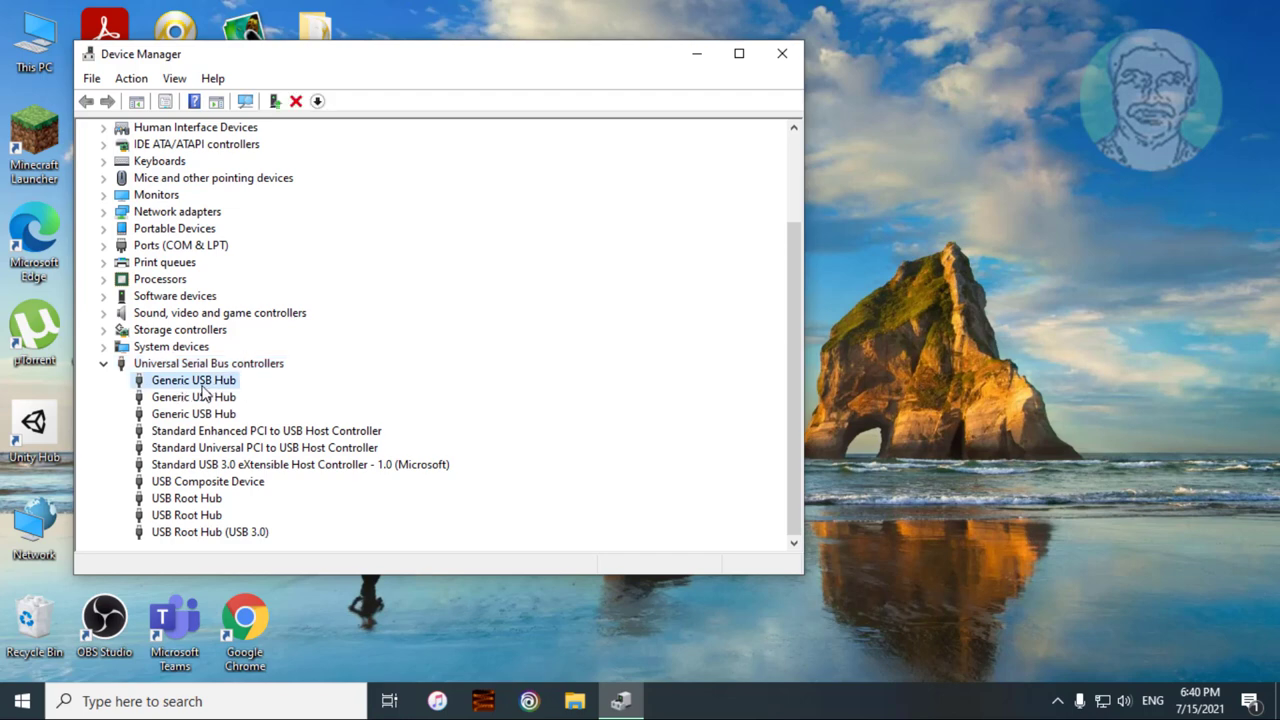
# Step: Reinstall the first hub's driver by picking Generic USB Hub from the computer's driver list
pyautogui.rightClick(210, 385)
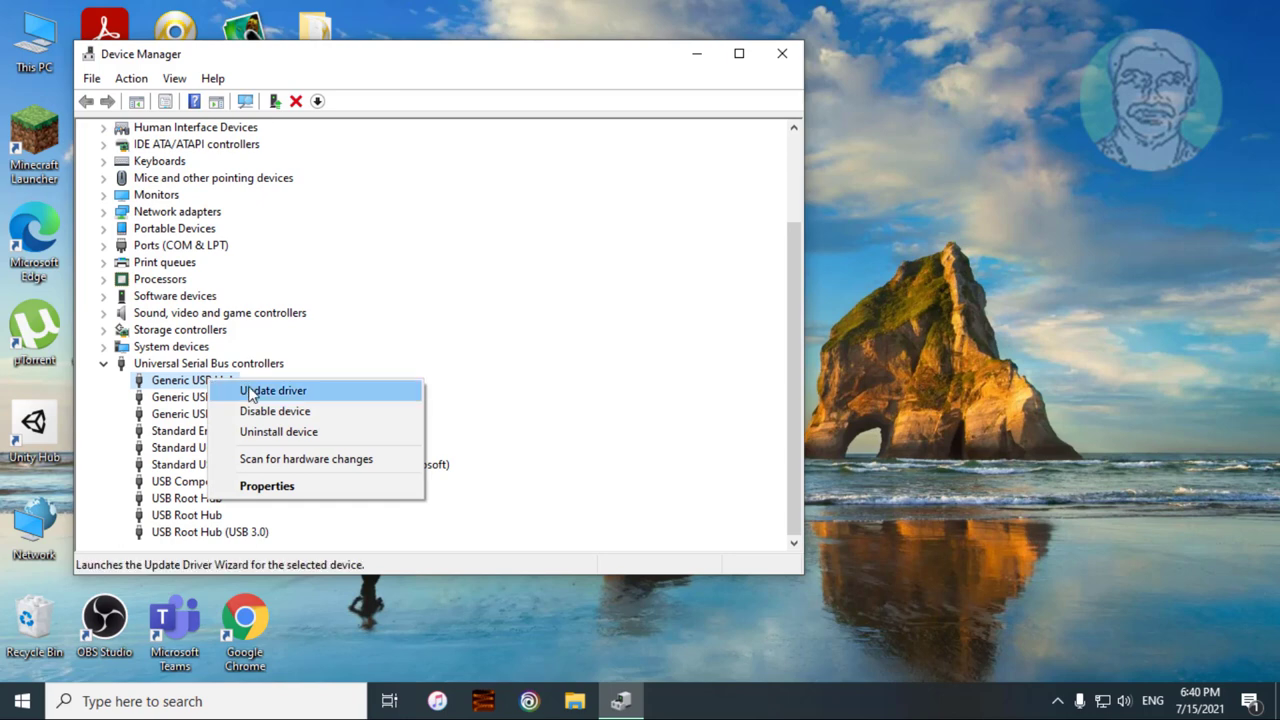
pyautogui.click(251, 392)
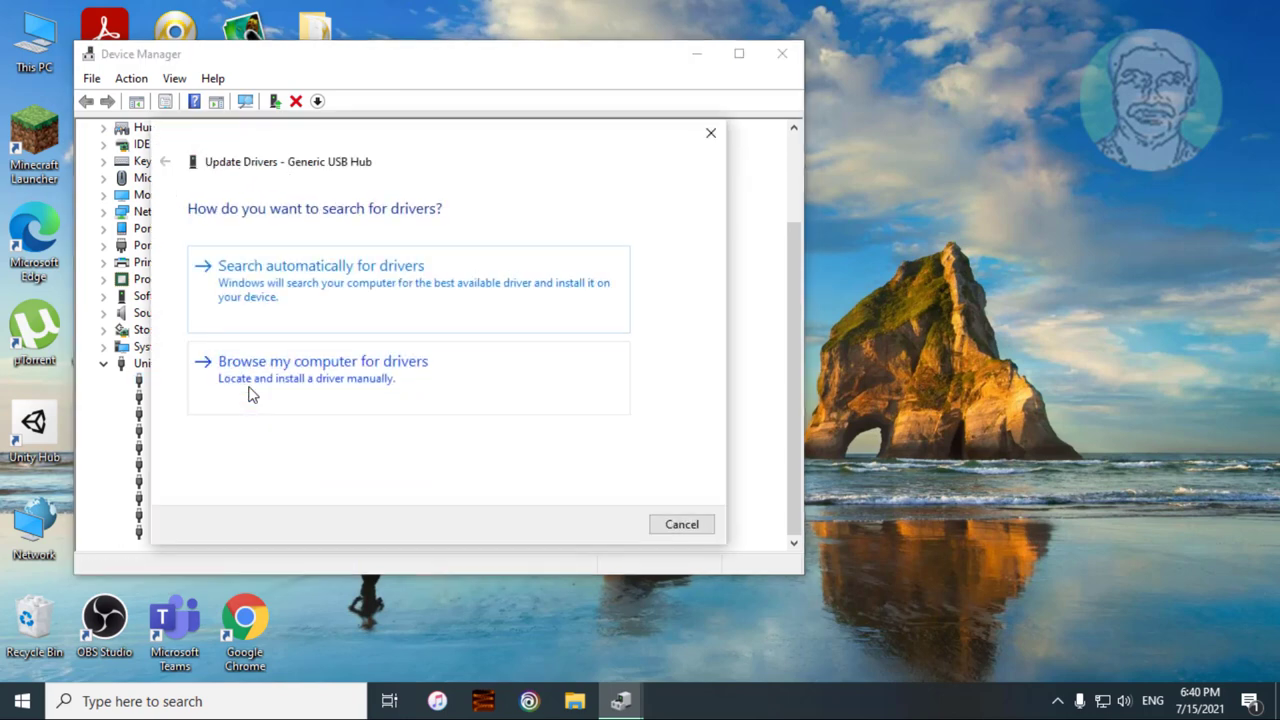
pyautogui.click(322, 385)
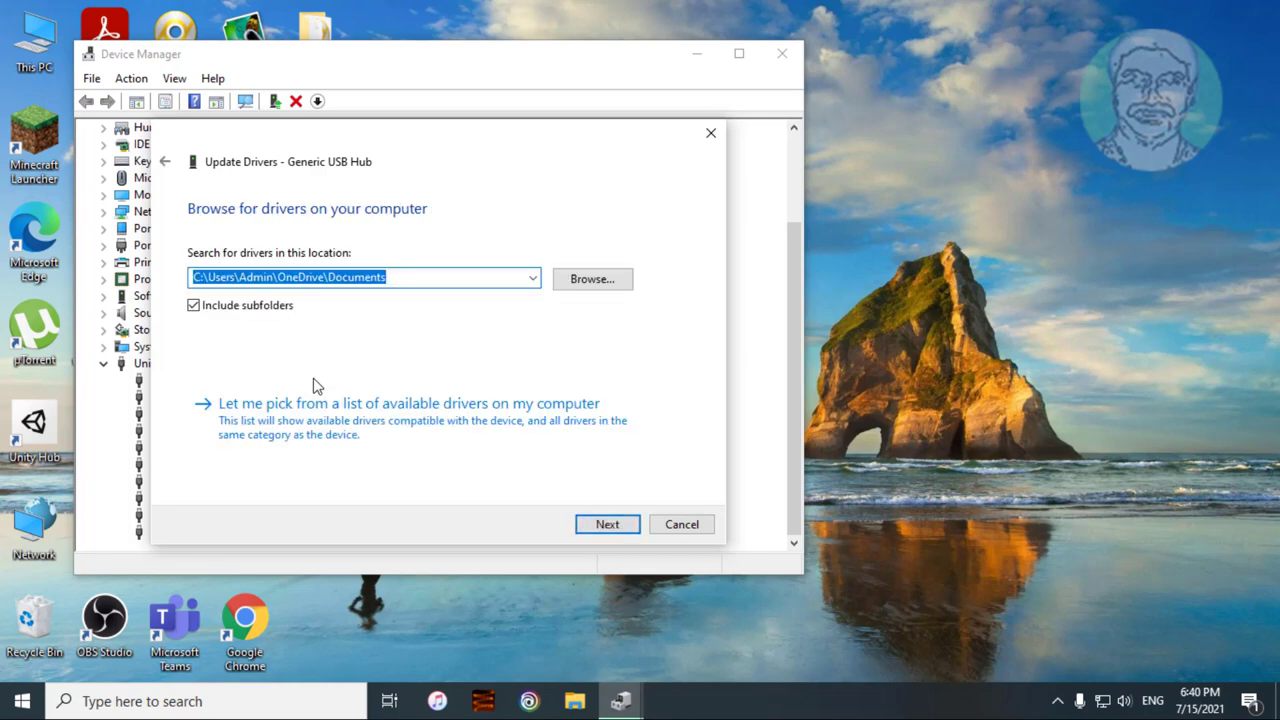
pyautogui.click(324, 410)
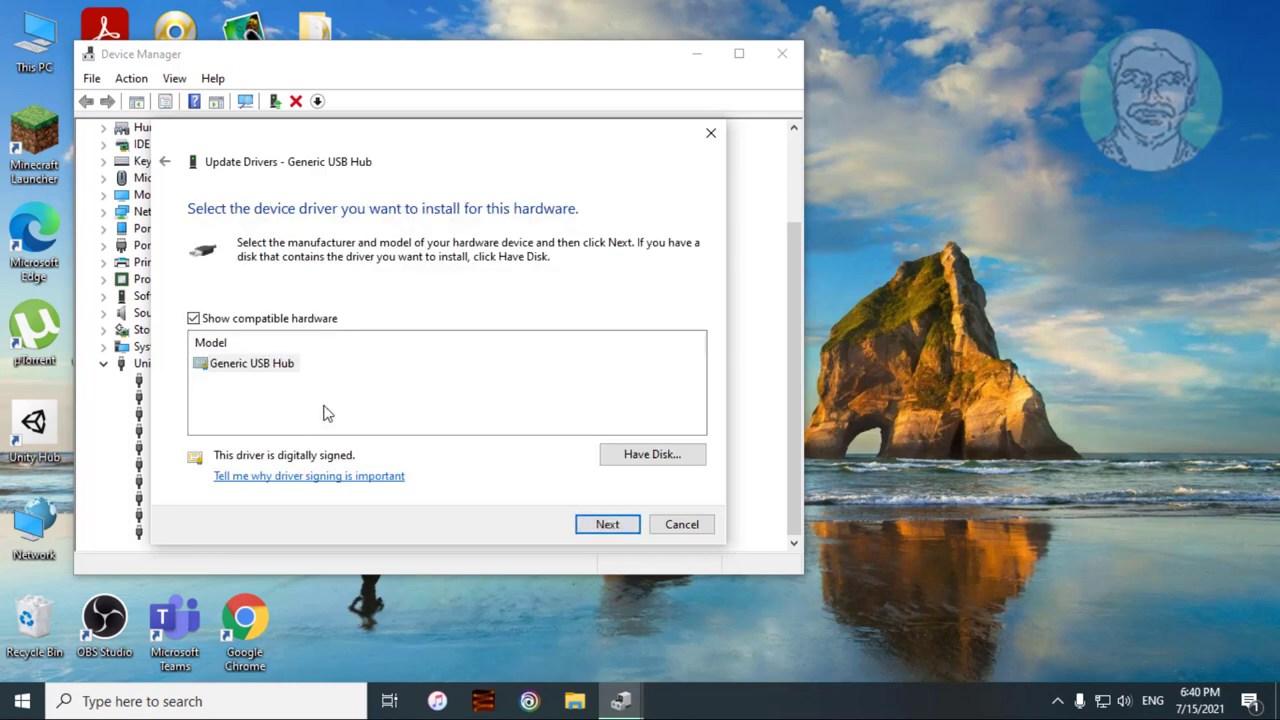
pyautogui.click(251, 366)
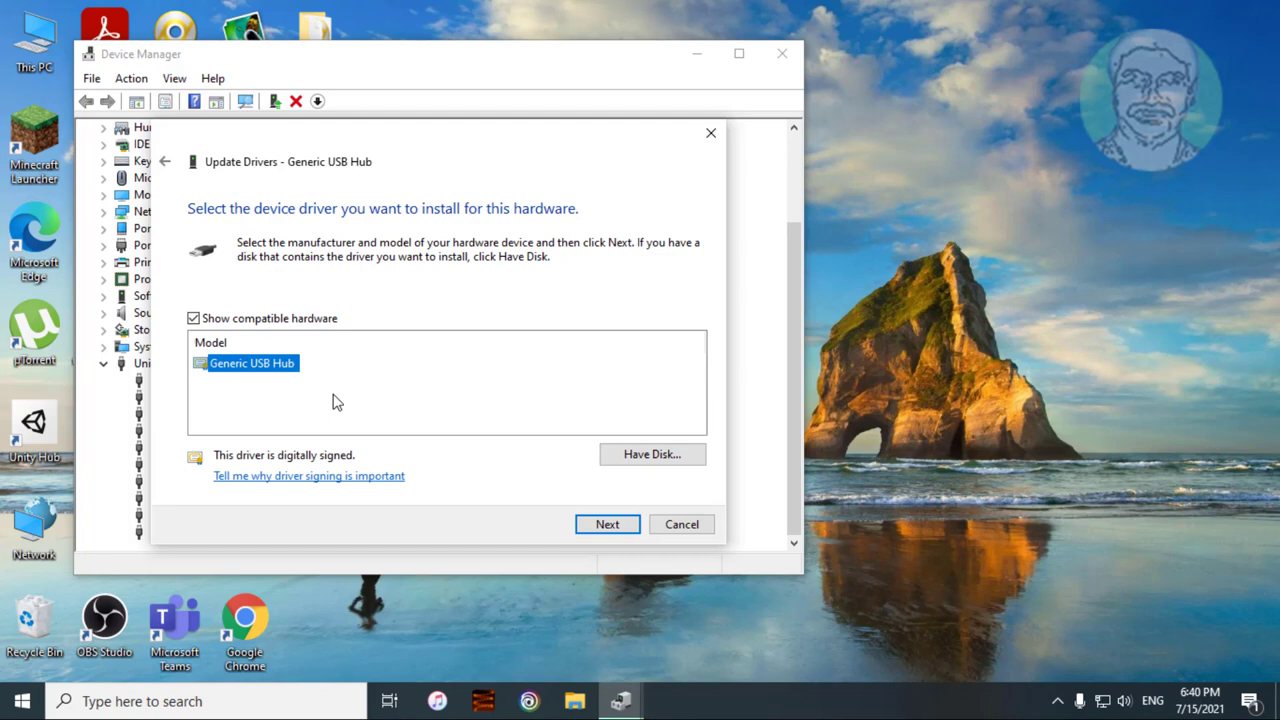
pyautogui.click(610, 526)
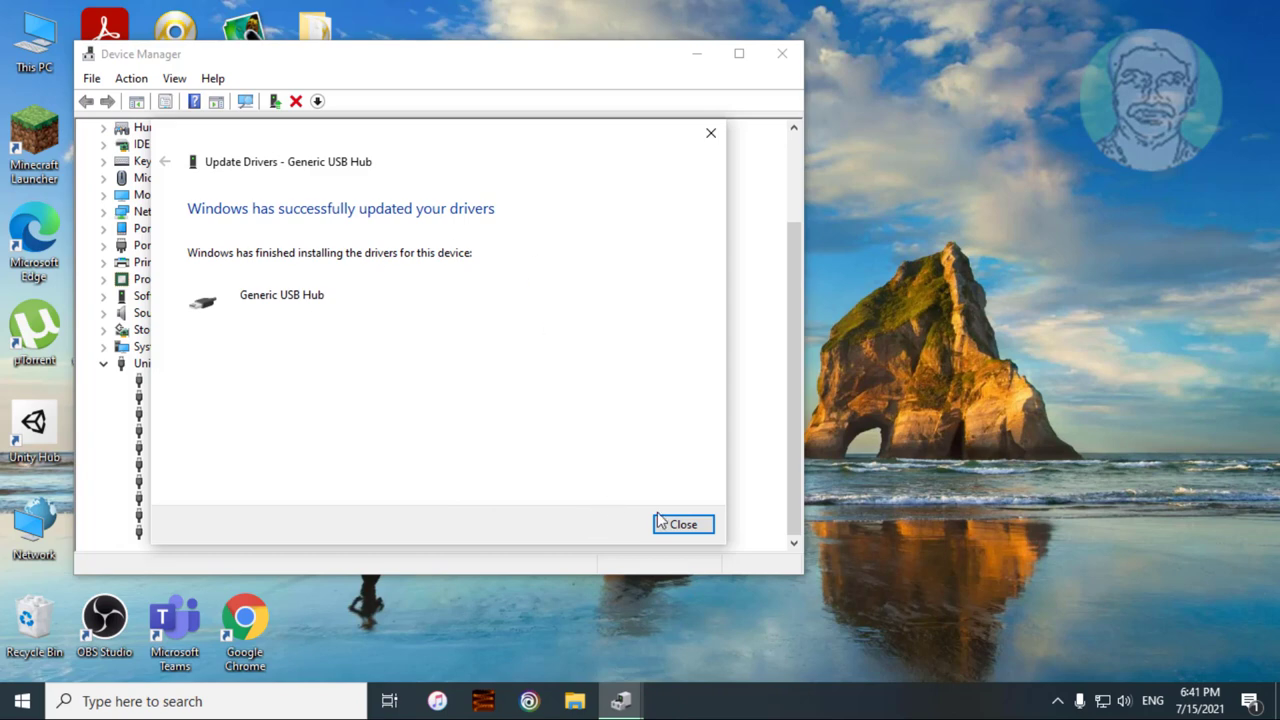
pyautogui.click(680, 525)
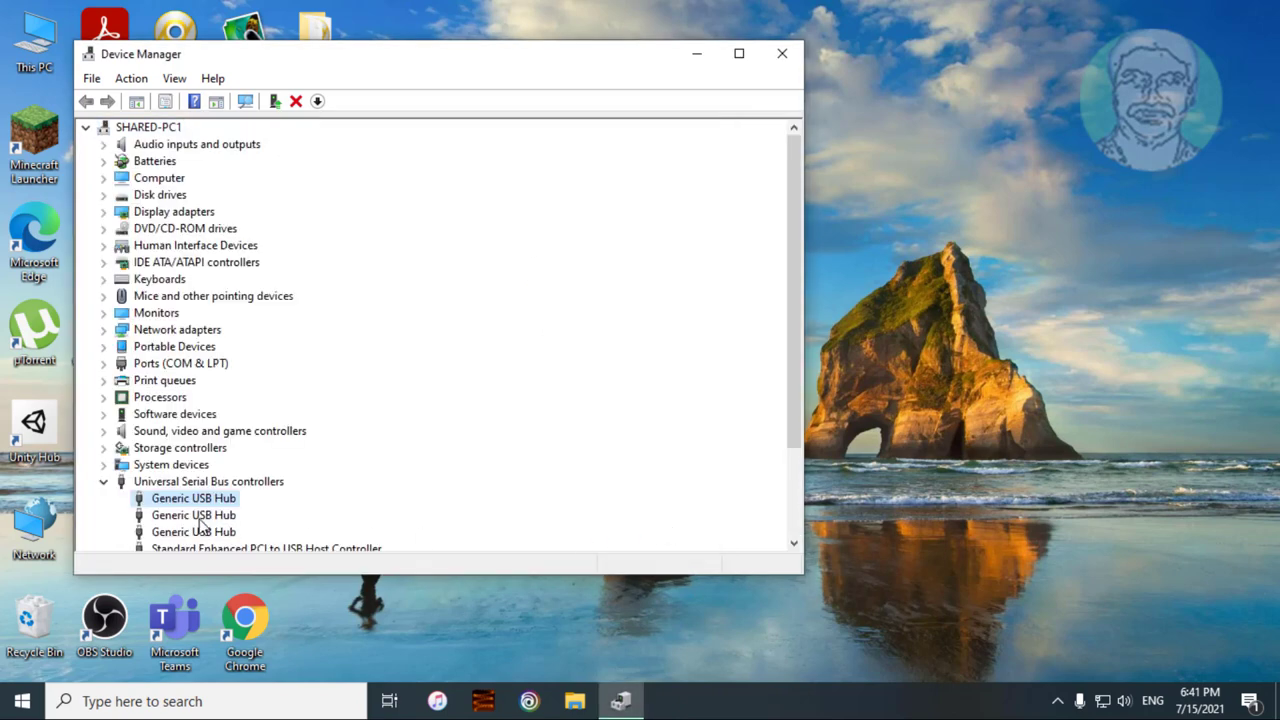
# Step: Reinstall the Generic USB Hub driver on the second Generic USB Hub from the local driver list
pyautogui.scroll(-1, 287, 520)
pyautogui.click(205, 466)
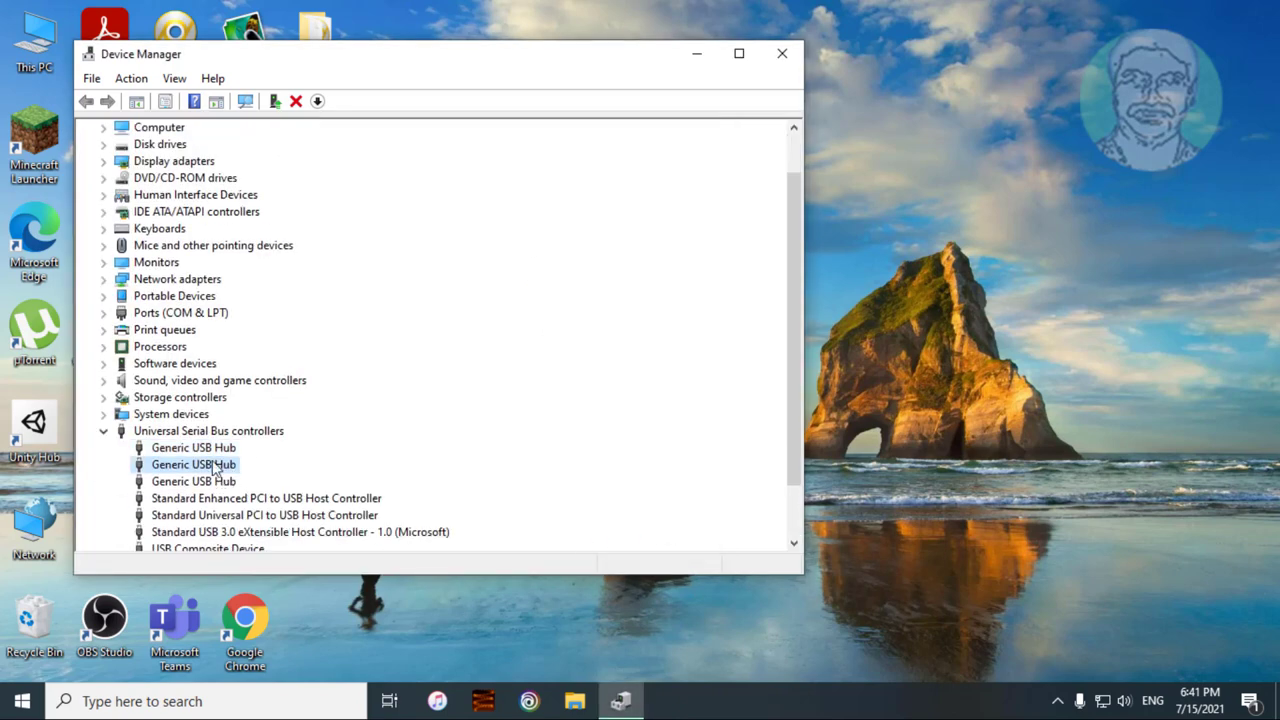
pyautogui.rightClick(218, 468)
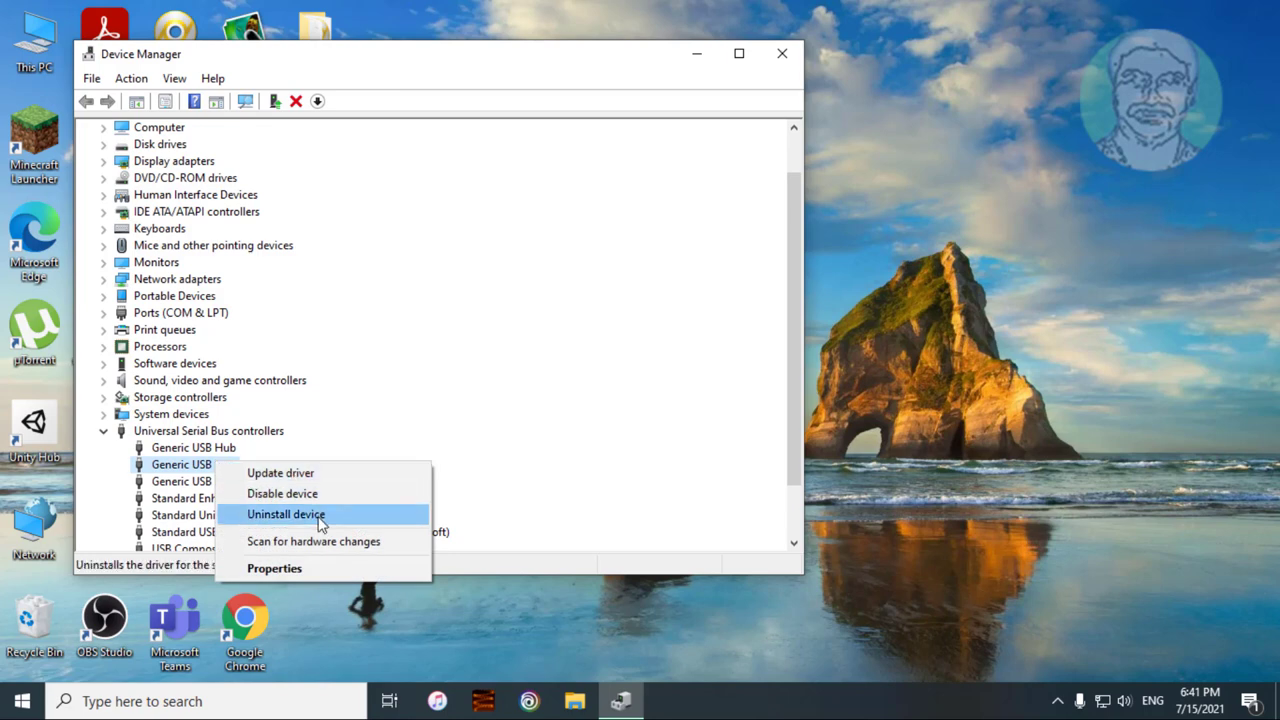
pyautogui.click(310, 482)
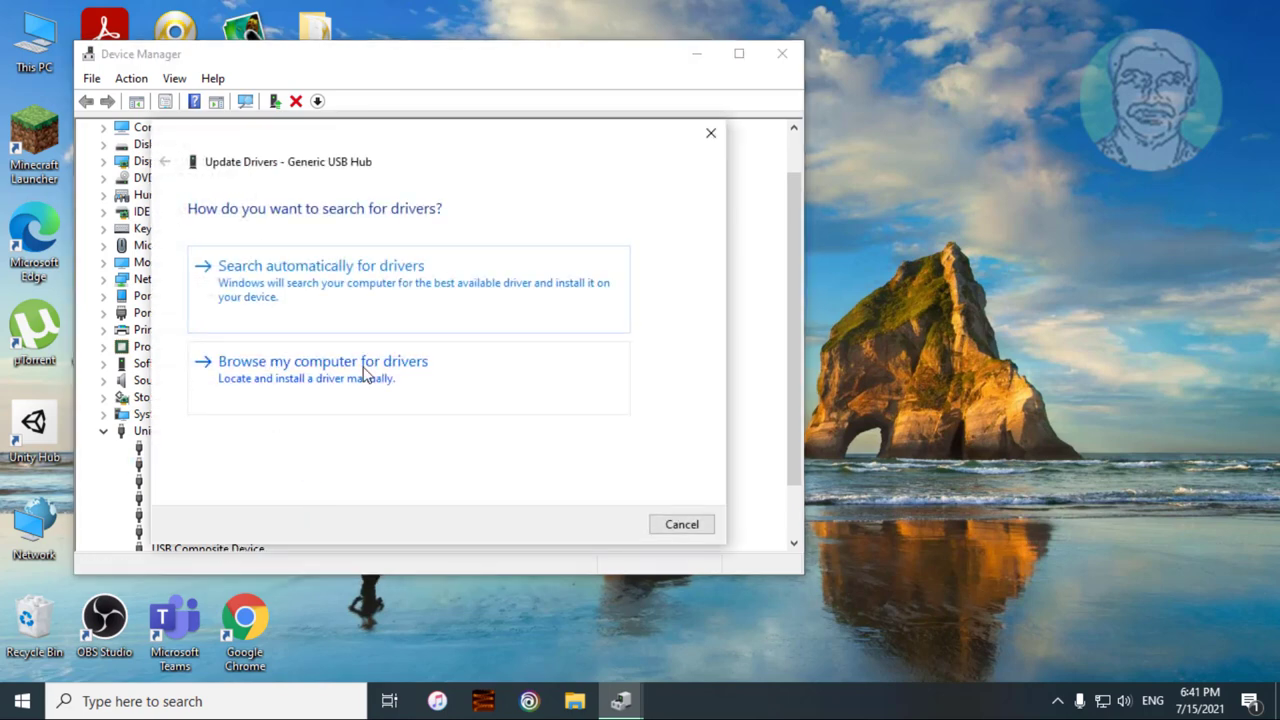
pyautogui.click(366, 364)
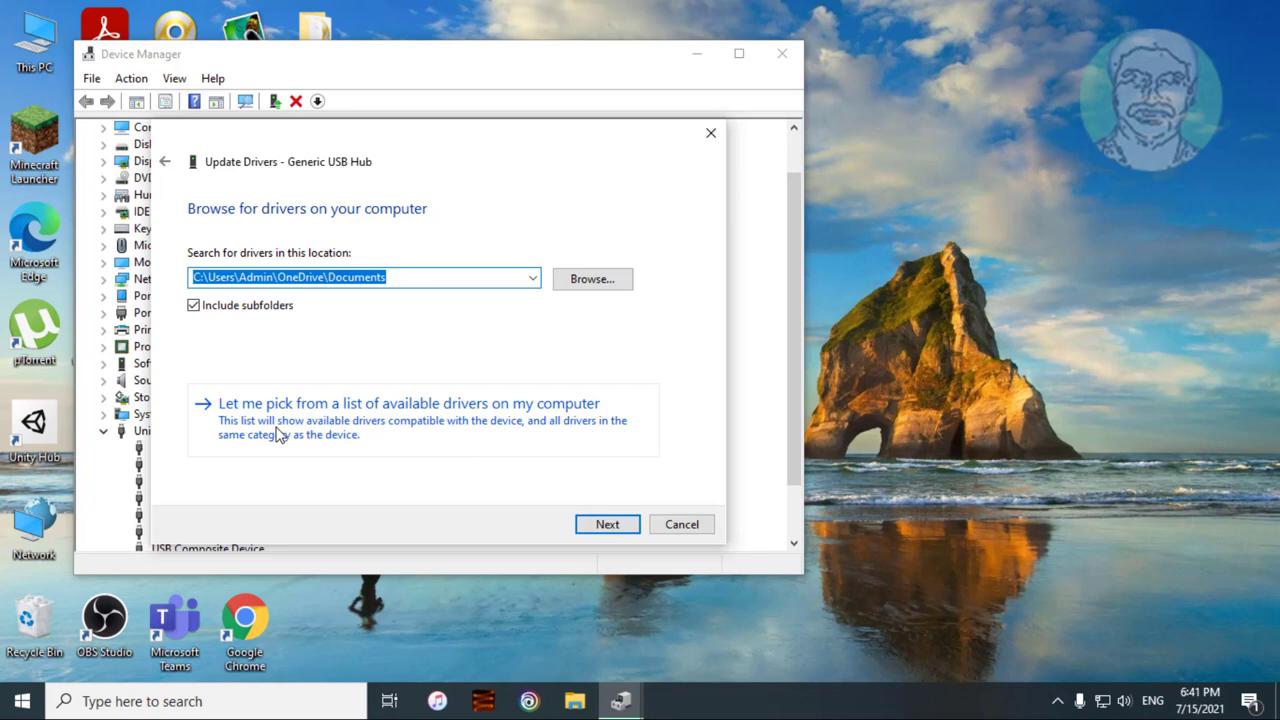
pyautogui.click(449, 421)
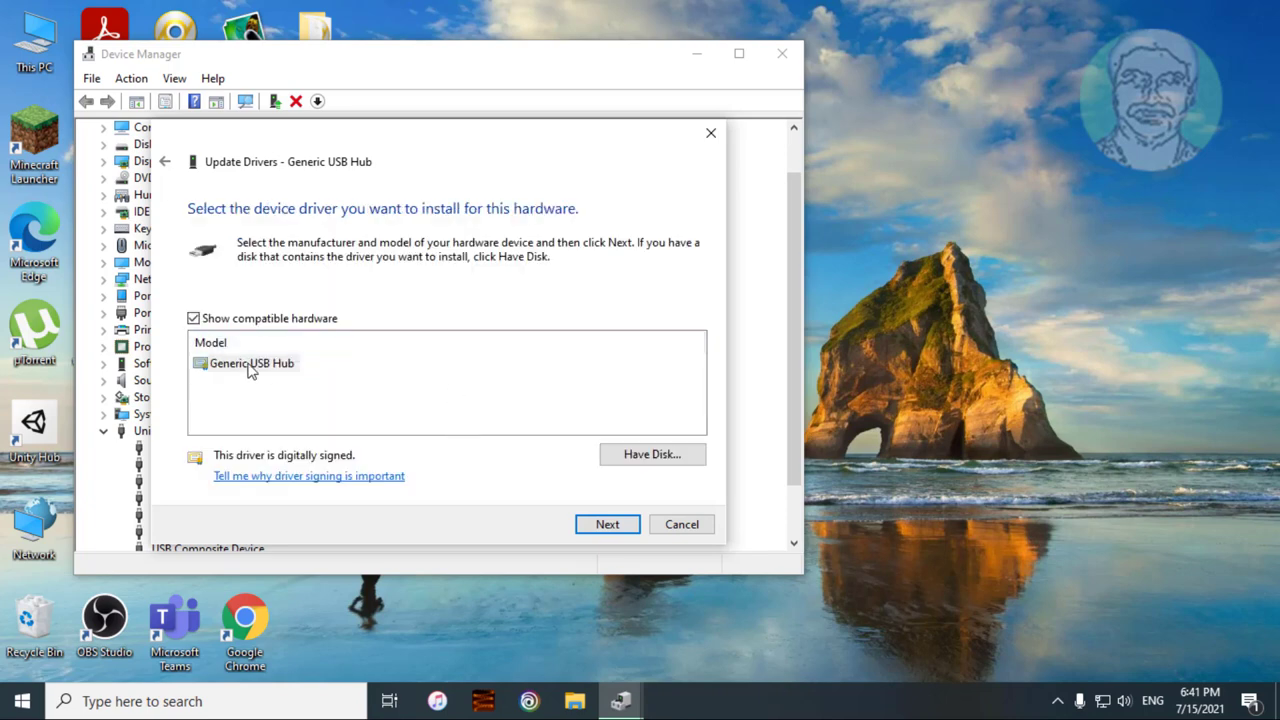
pyautogui.click(255, 368)
pyautogui.click(621, 533)
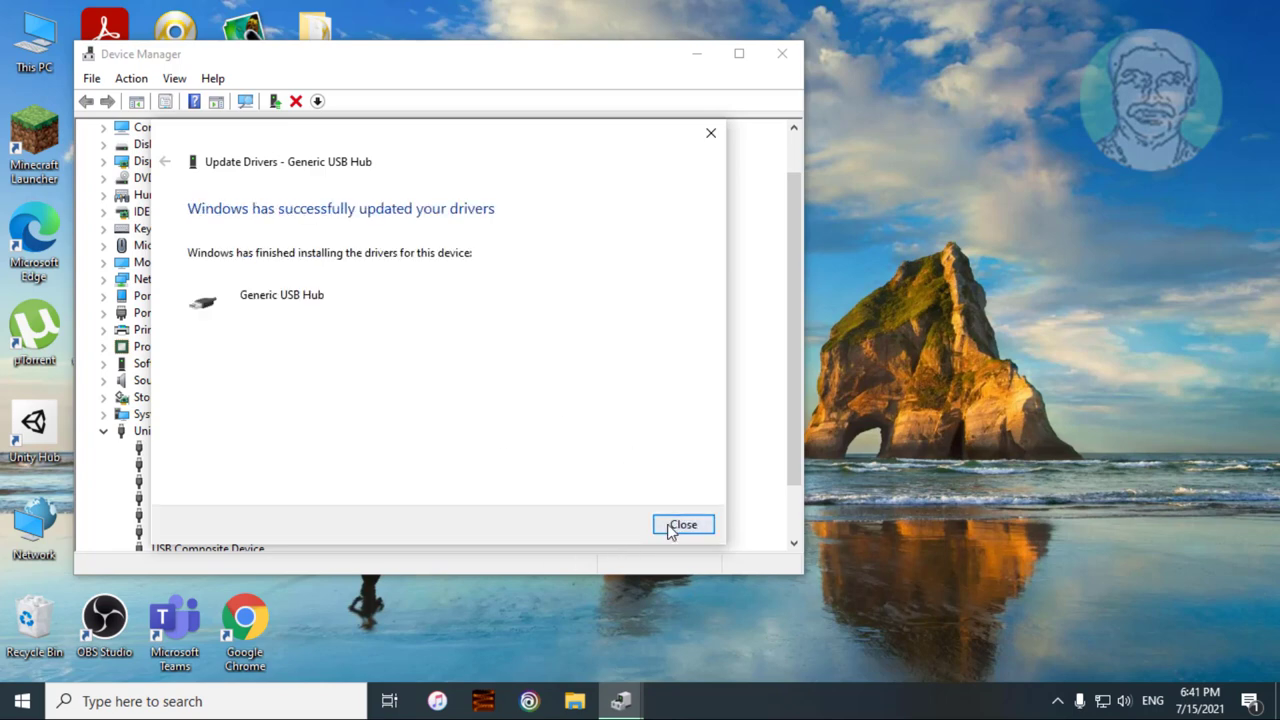
pyautogui.click(671, 526)
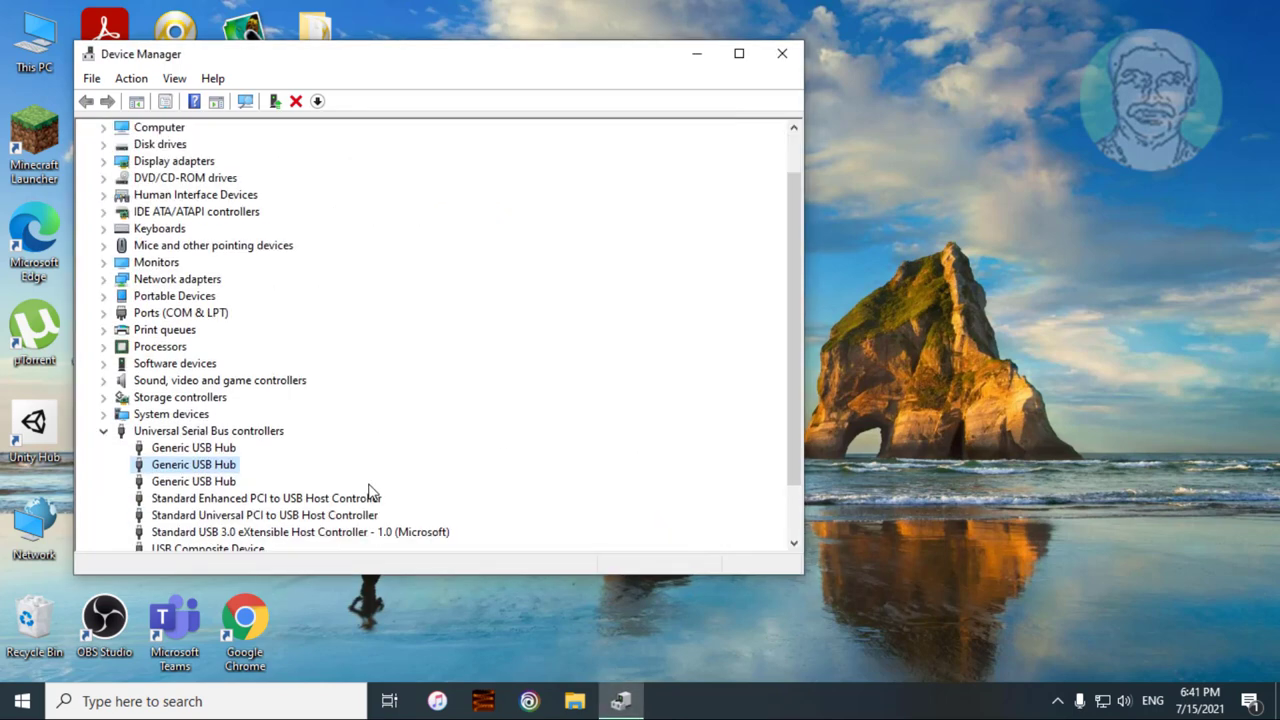
pyautogui.scroll(-1, 370, 492)
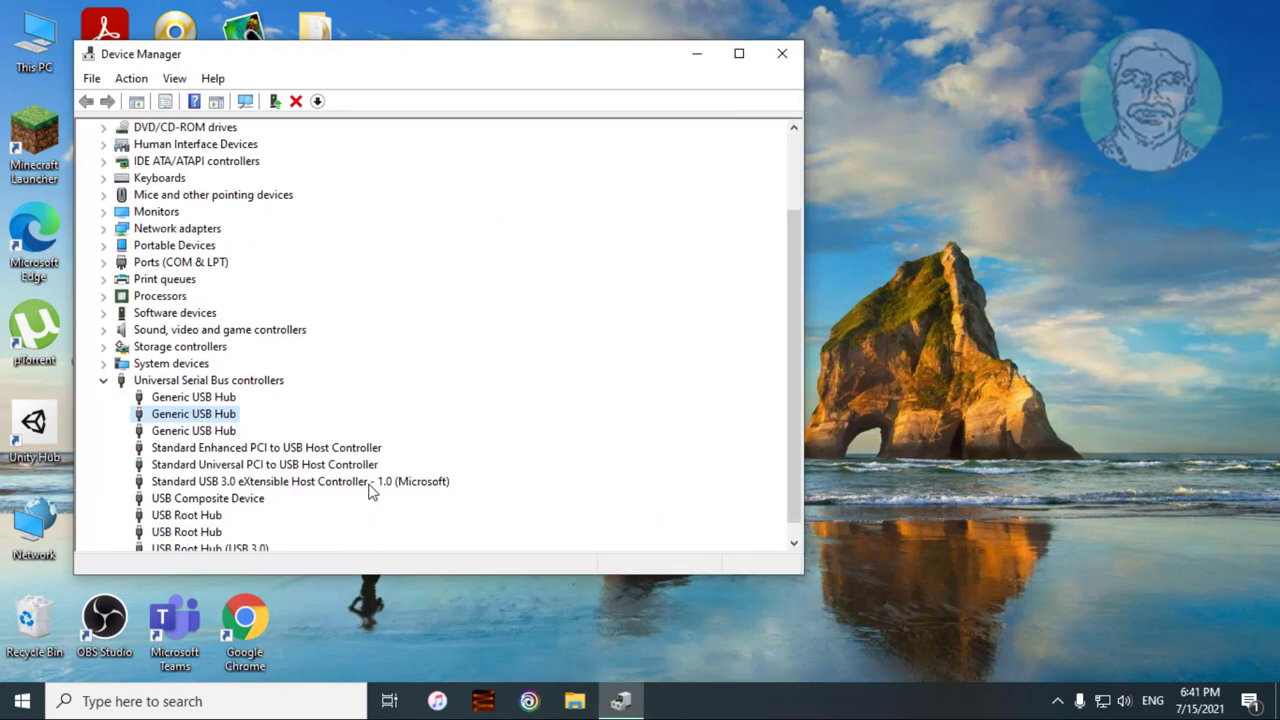
pyautogui.click(230, 434)
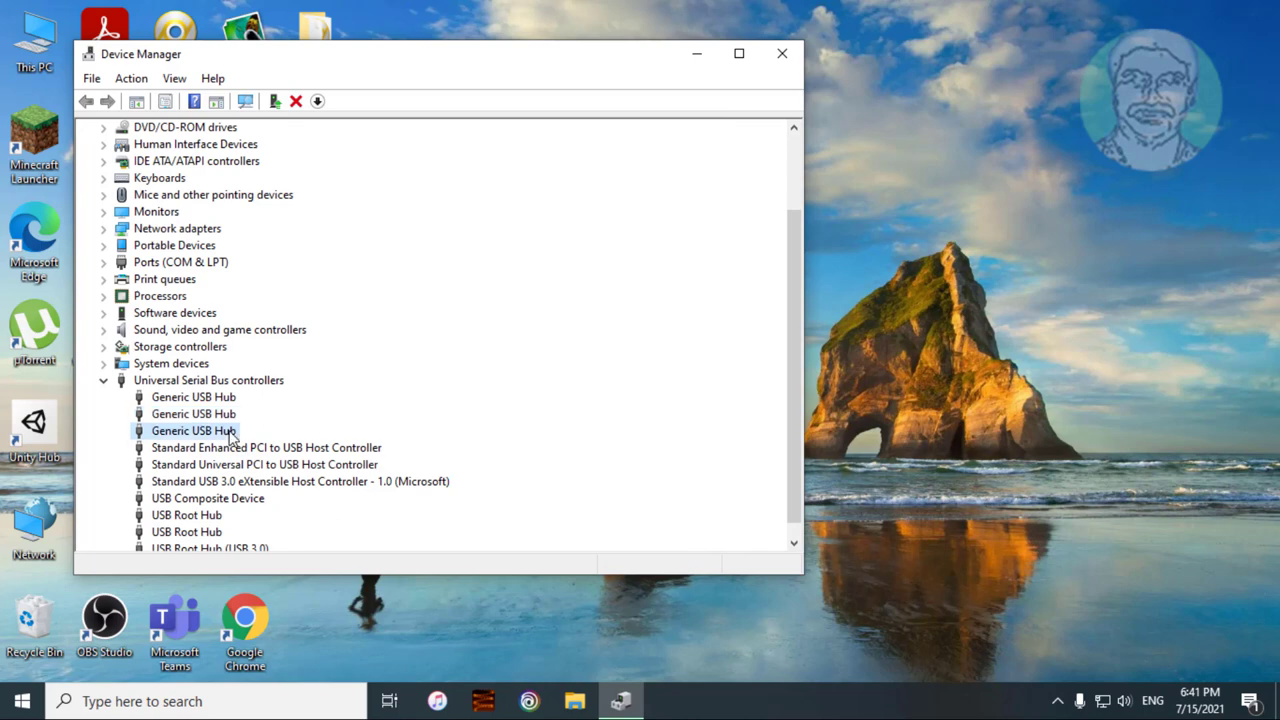
# Step: Reinstall the third Generic USB Hub's driver by choosing Generic USB Hub from the local list
pyautogui.rightClick(229, 435)
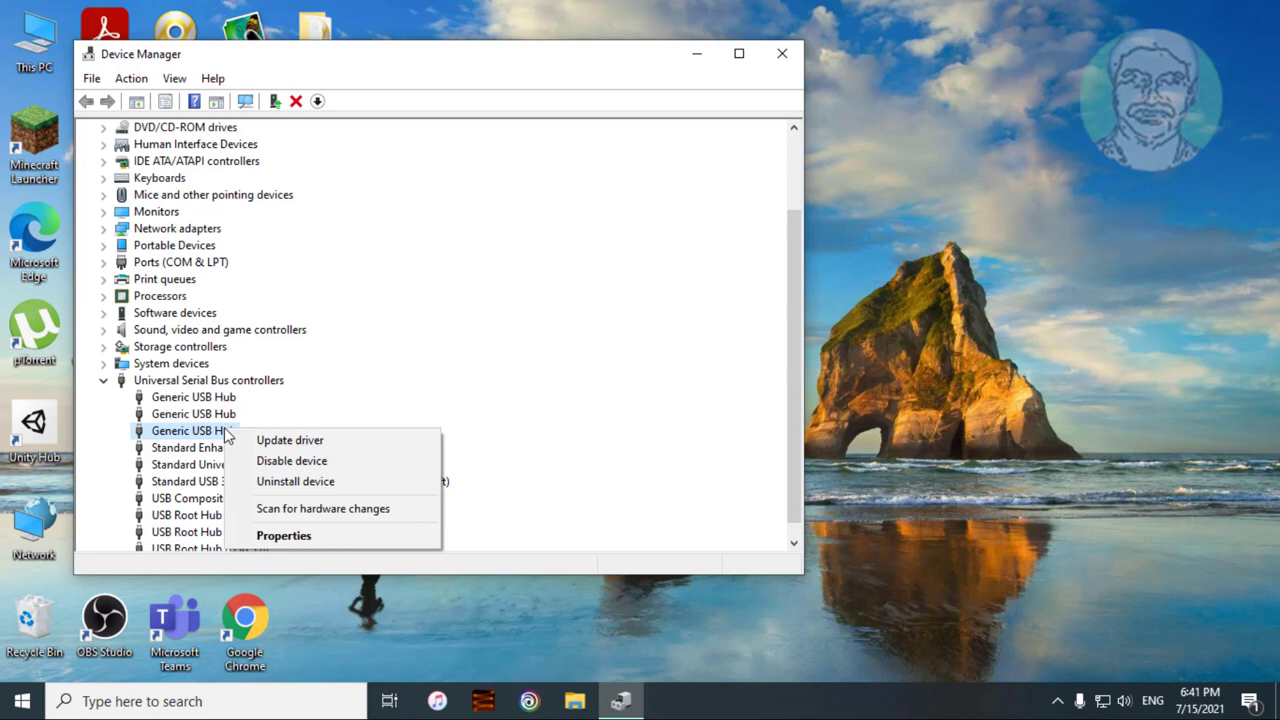
pyautogui.click(307, 440)
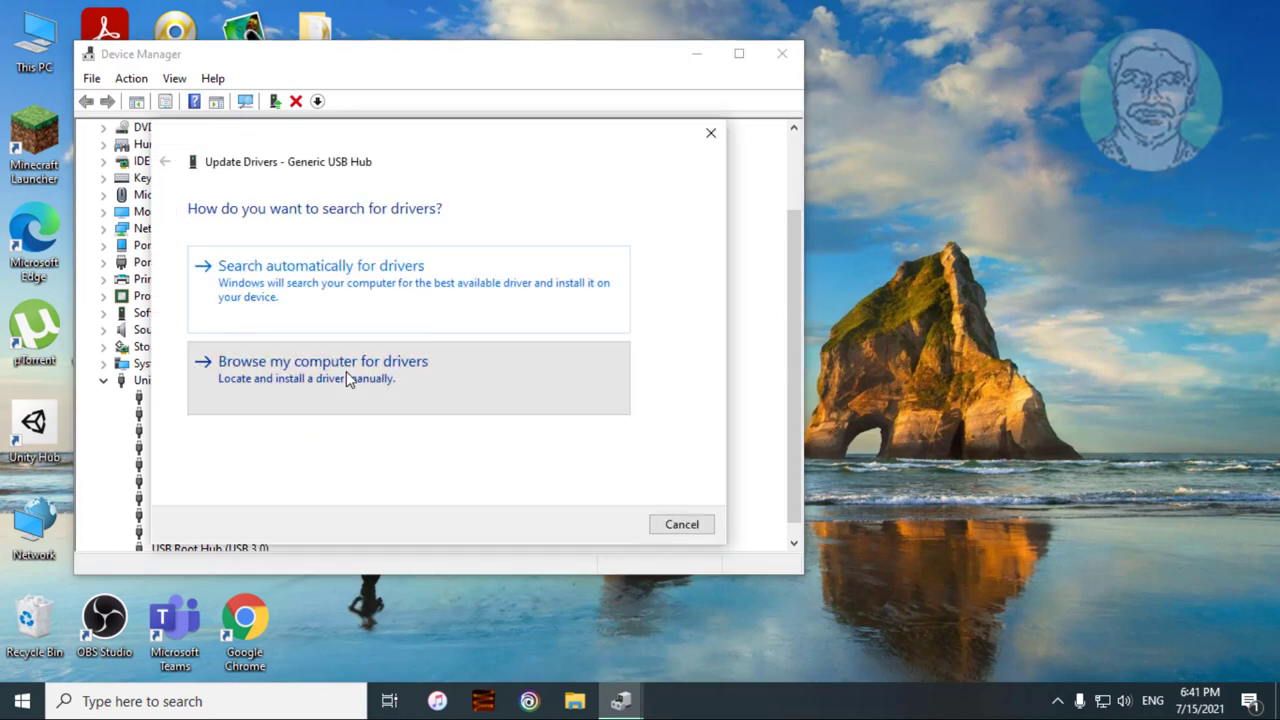
pyautogui.click(377, 366)
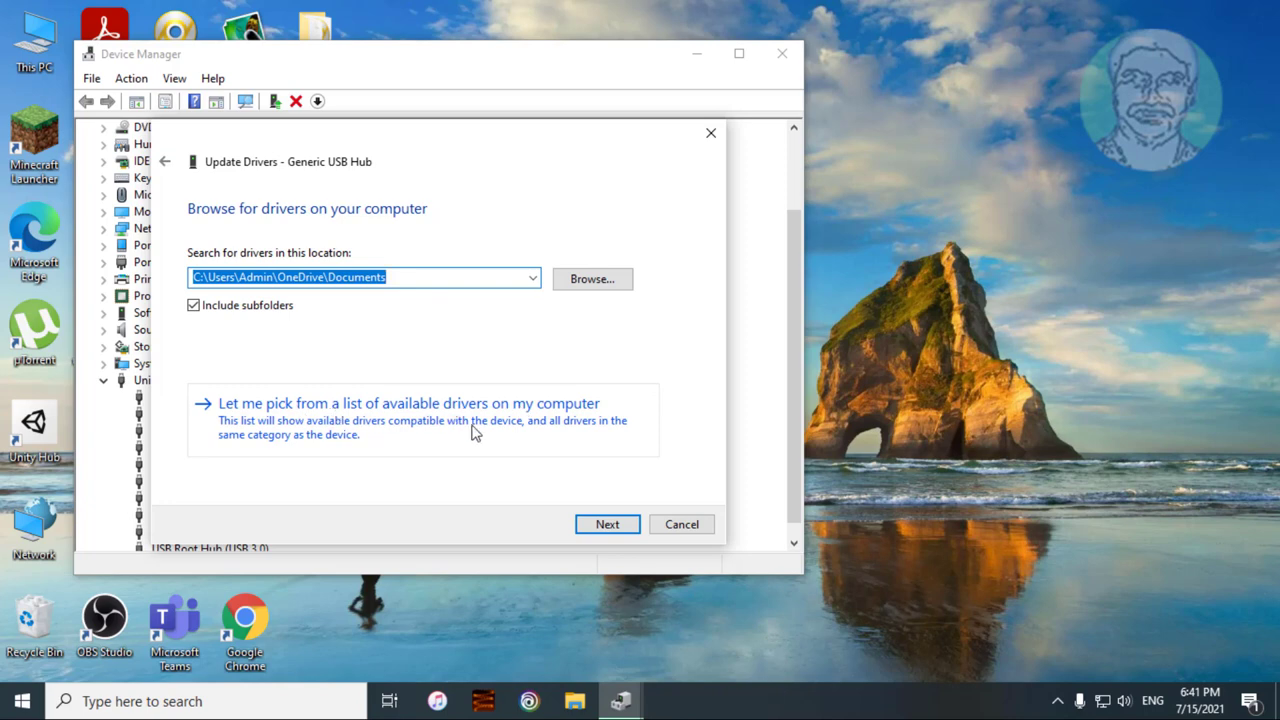
pyautogui.click(472, 427)
pyautogui.click(259, 366)
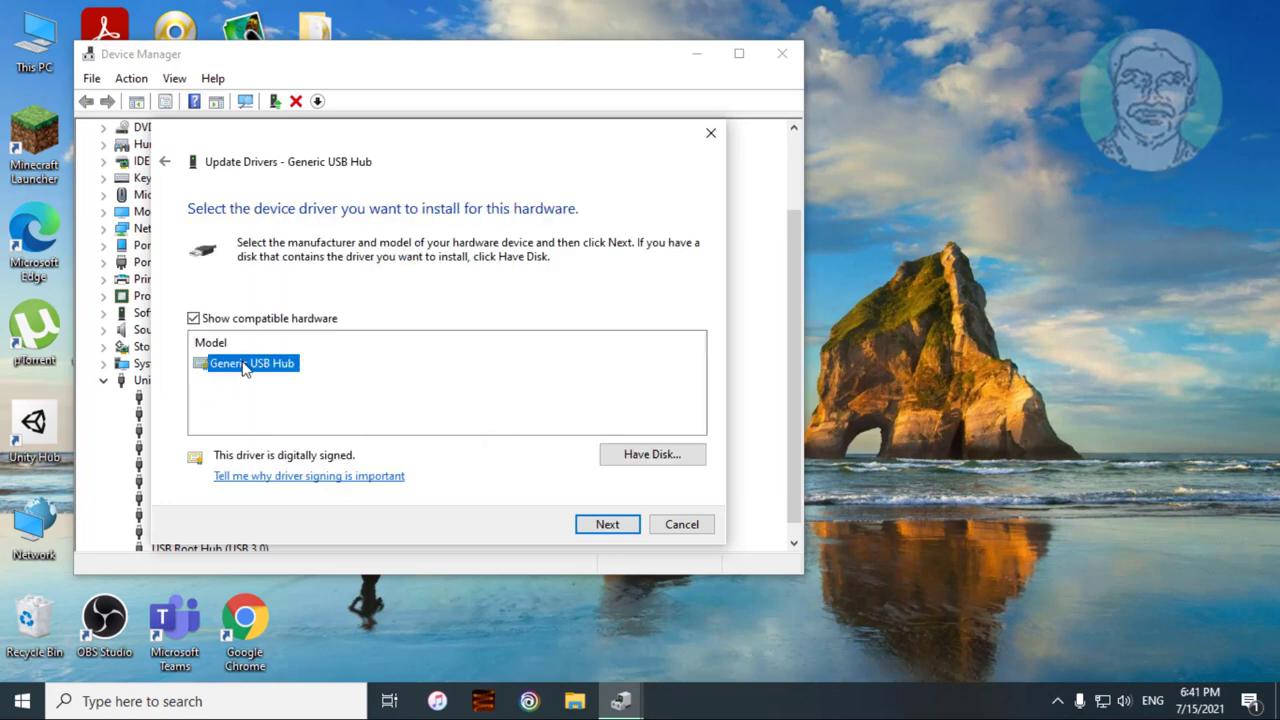
pyautogui.click(616, 524)
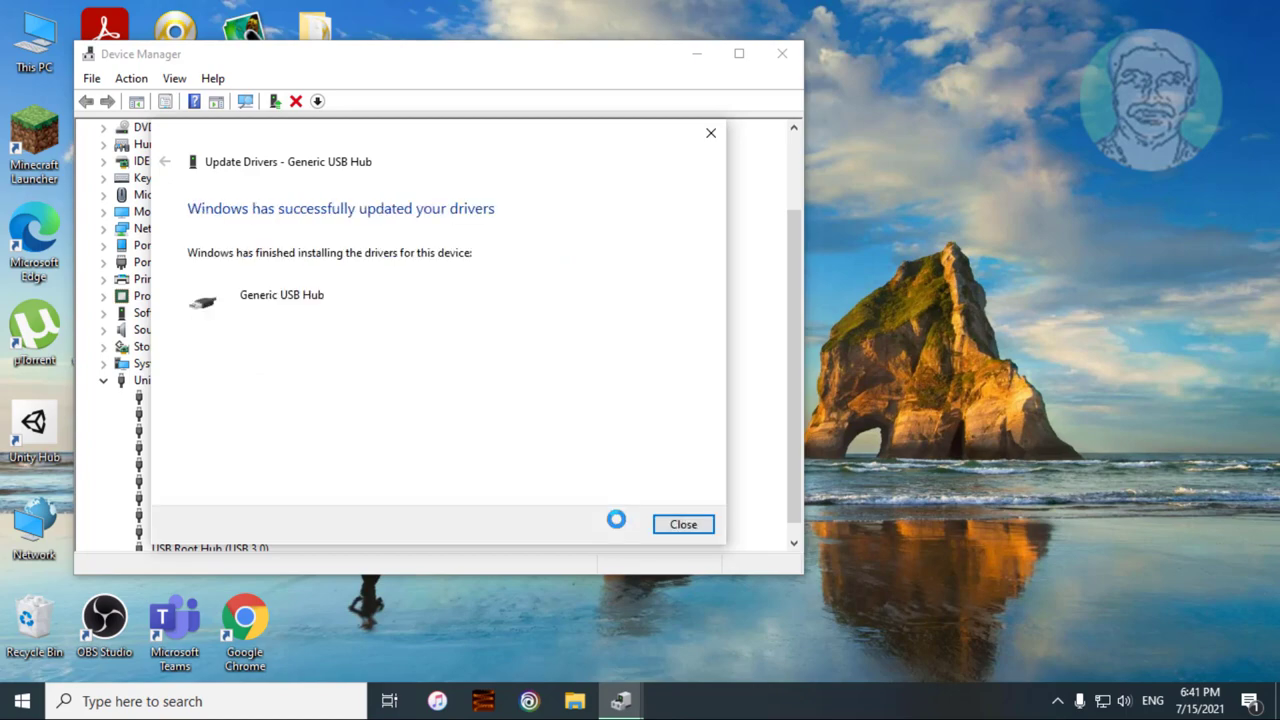
pyautogui.click(684, 530)
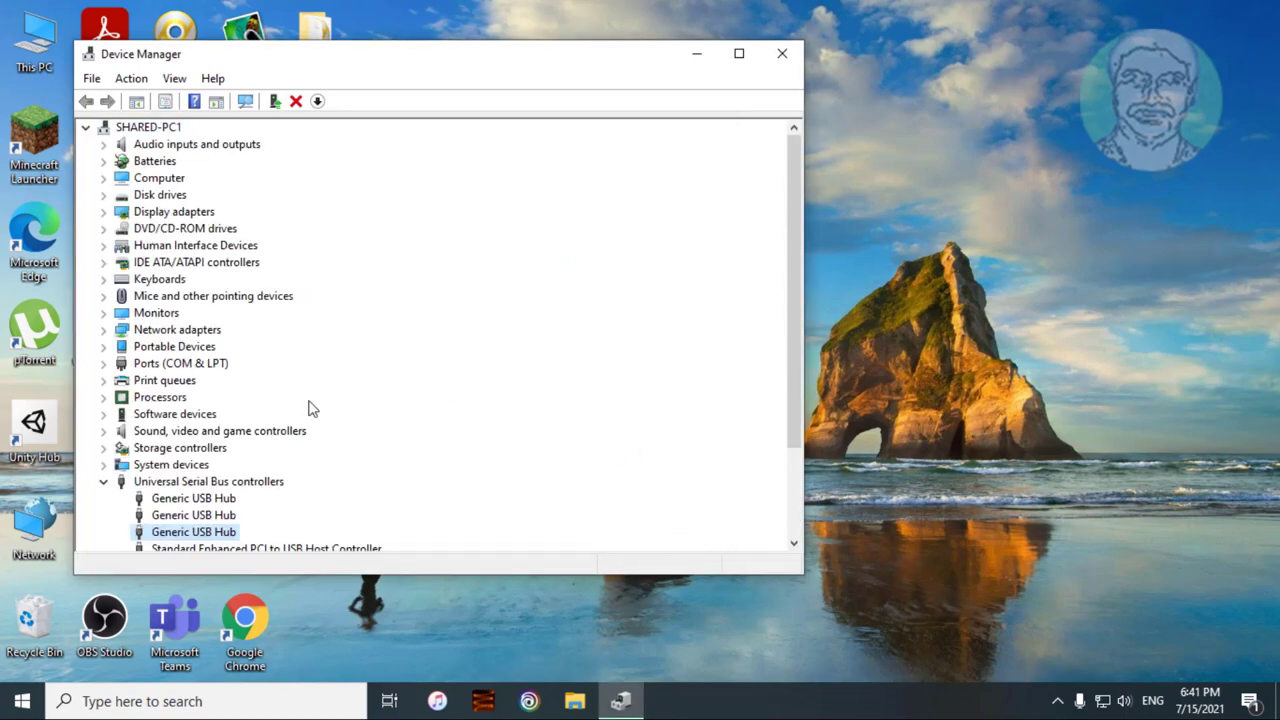
# Step: Close Device Manager and restart the PC from the Start menu power options
pyautogui.click(782, 53)
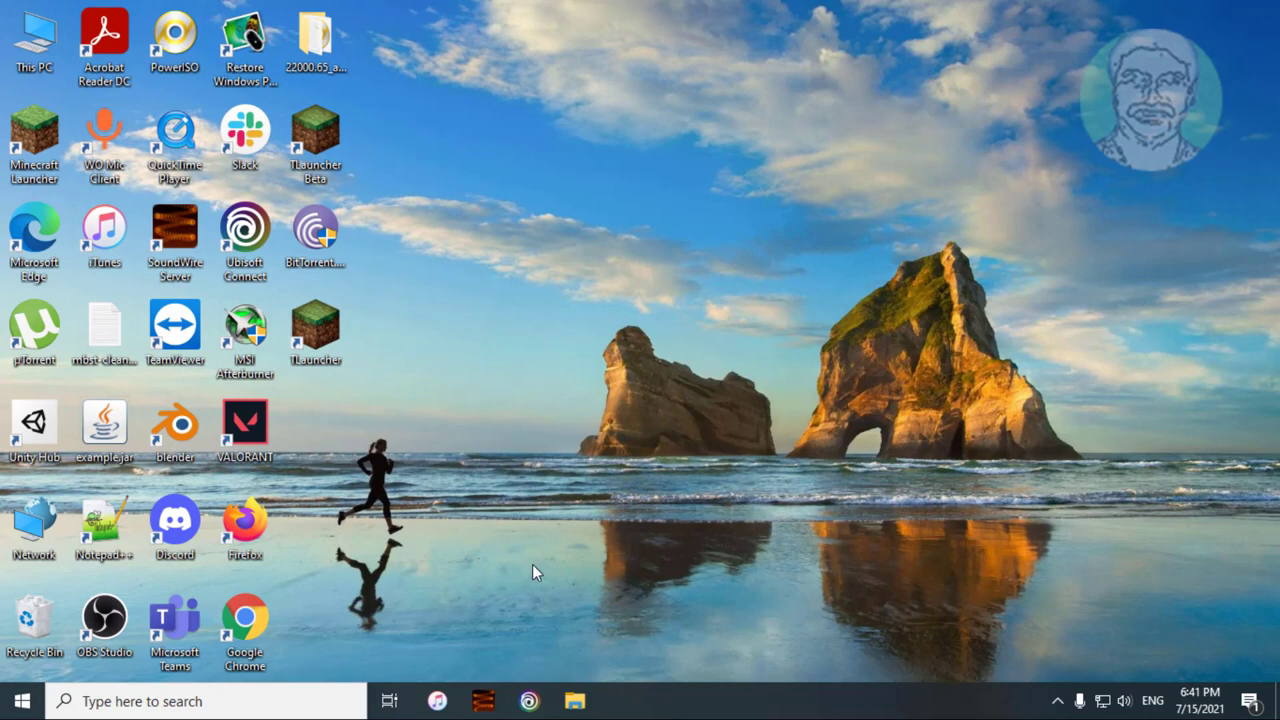
pyautogui.click(22, 700)
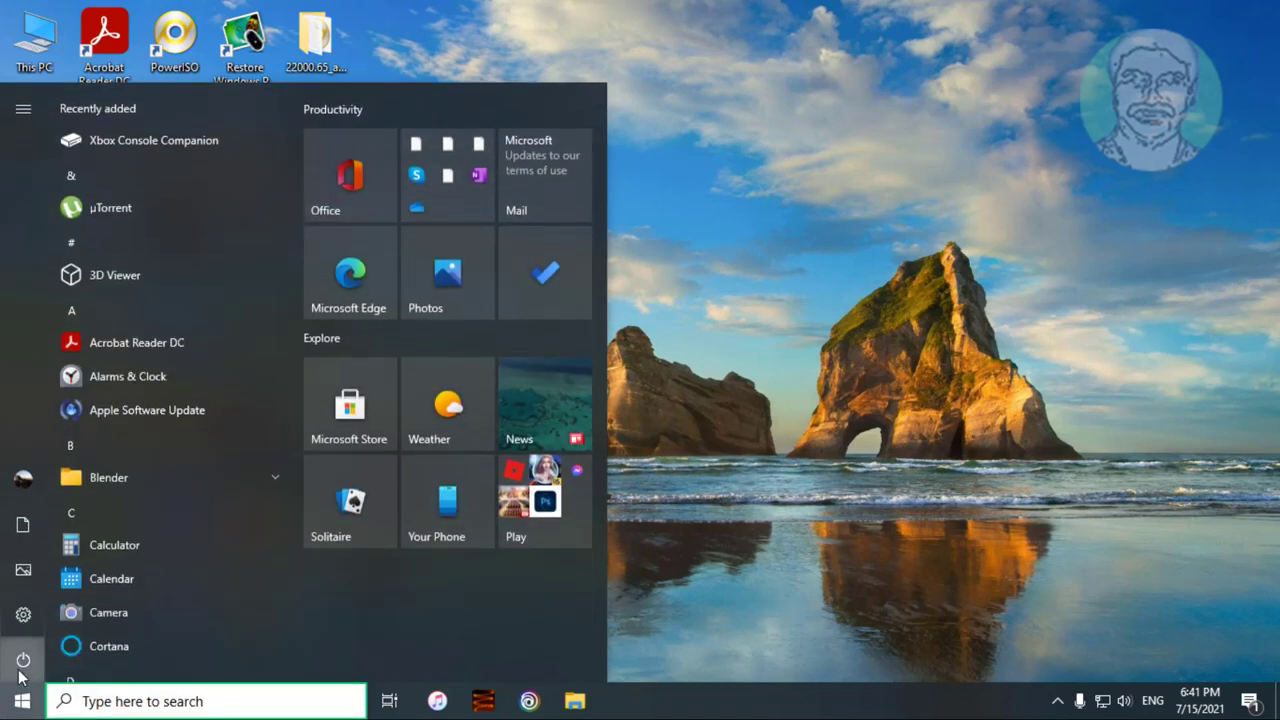
pyautogui.click(21, 664)
pyautogui.click(44, 619)
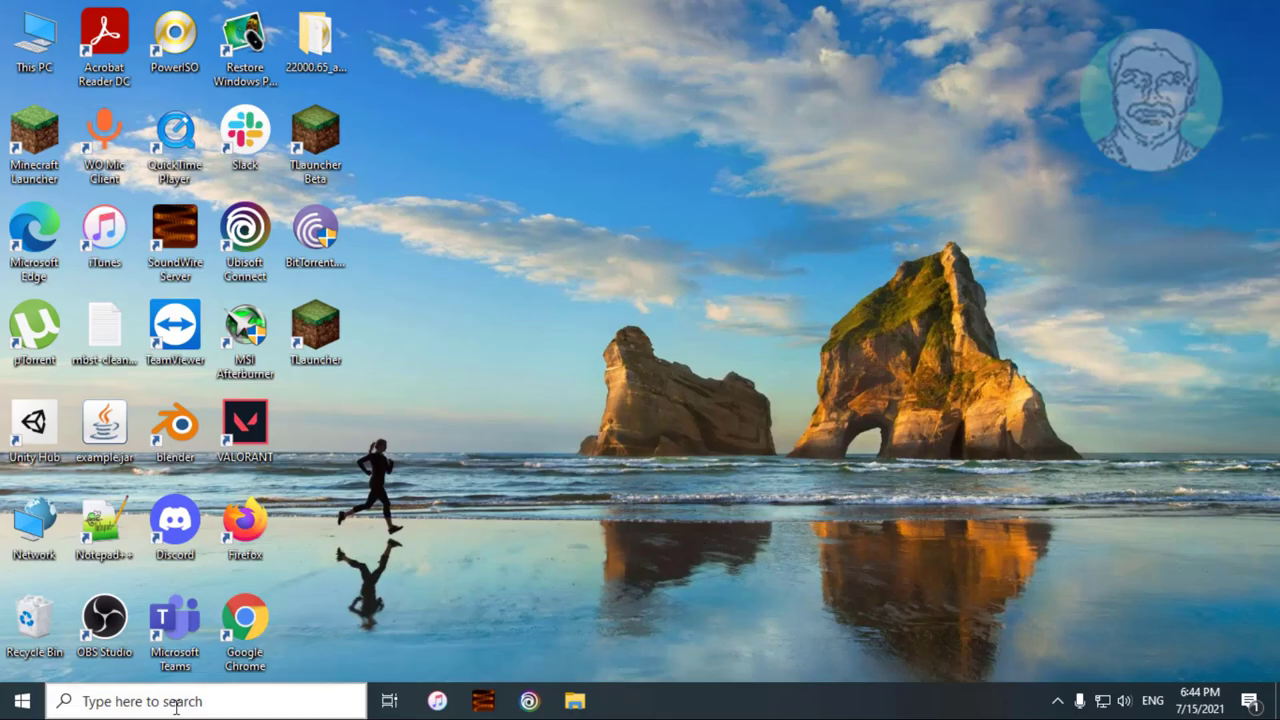
# Step: Search for 'device manager' and launch Device Manager from the results
pyautogui.click(176, 704)
pyautogui.write('de')
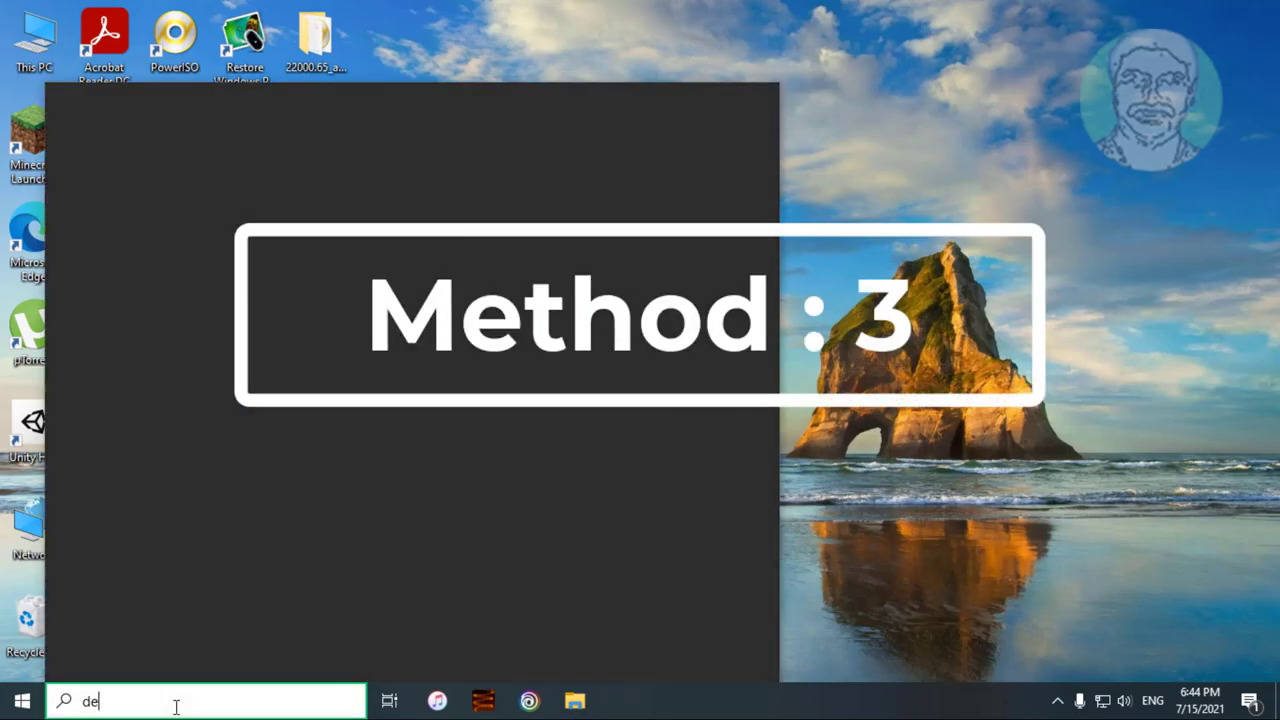
pyautogui.write('vice m')
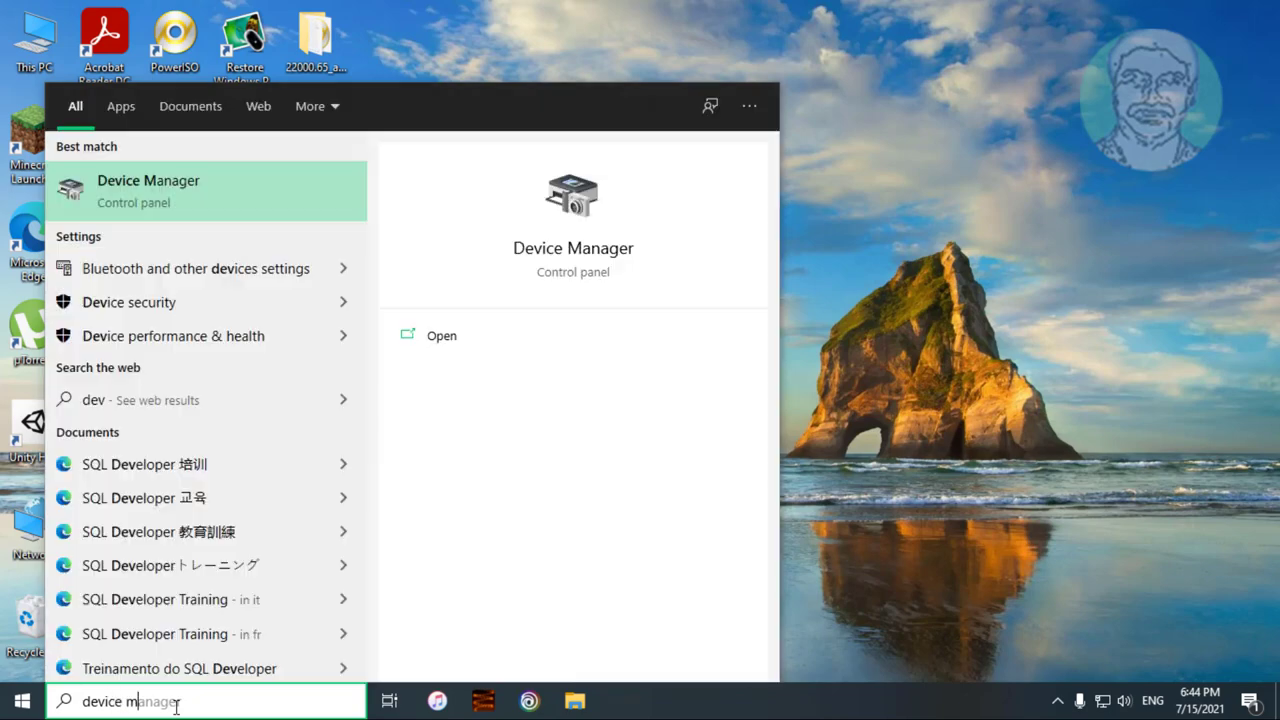
pyautogui.write('anager')
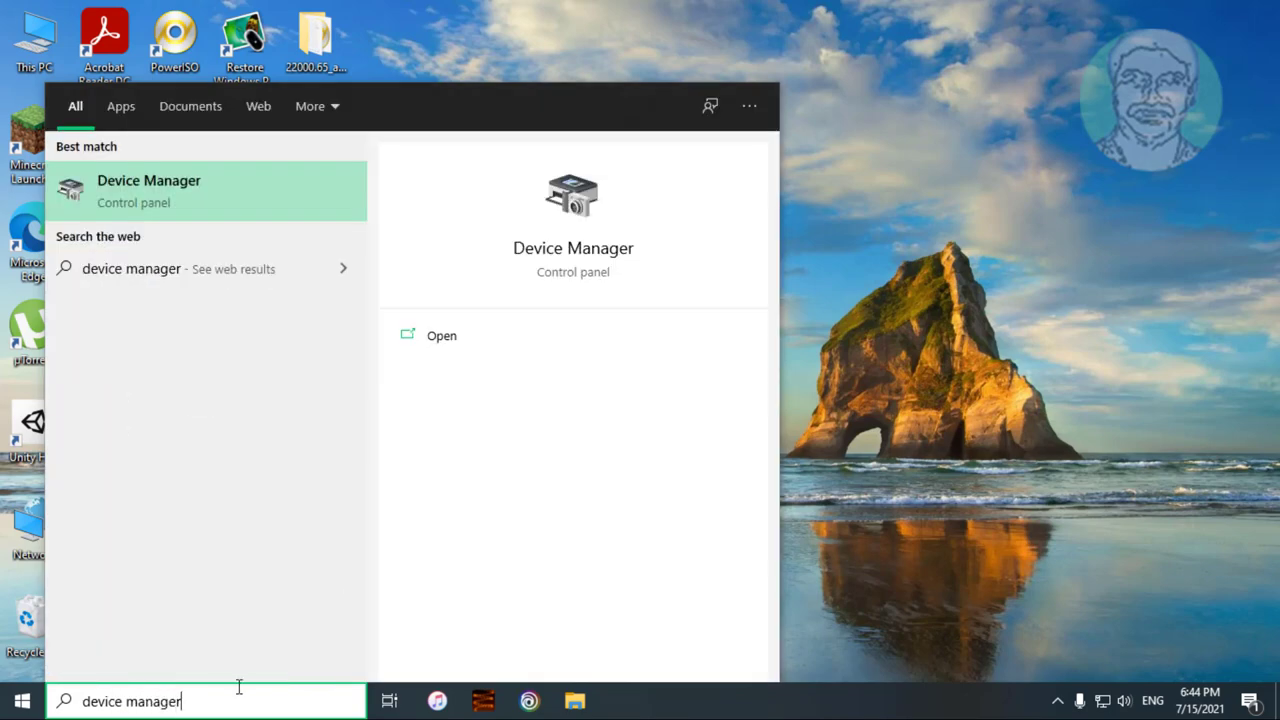
pyautogui.click(113, 187)
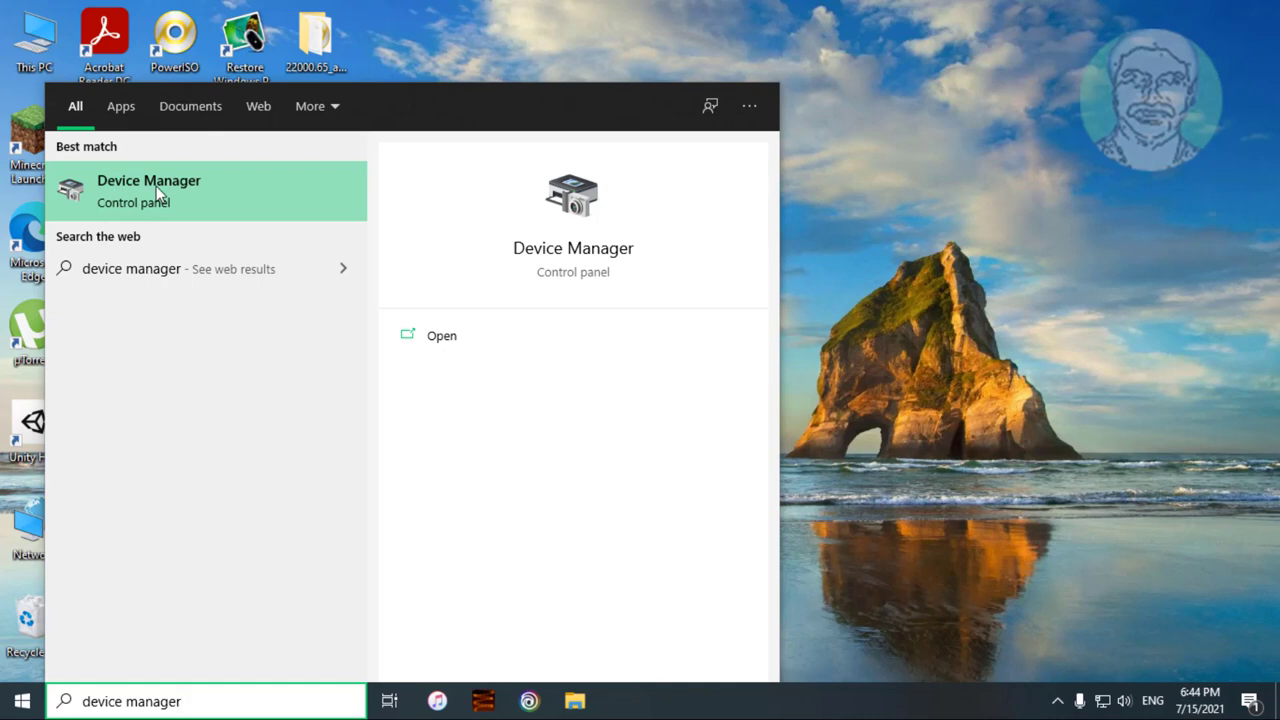
pyautogui.click(156, 186)
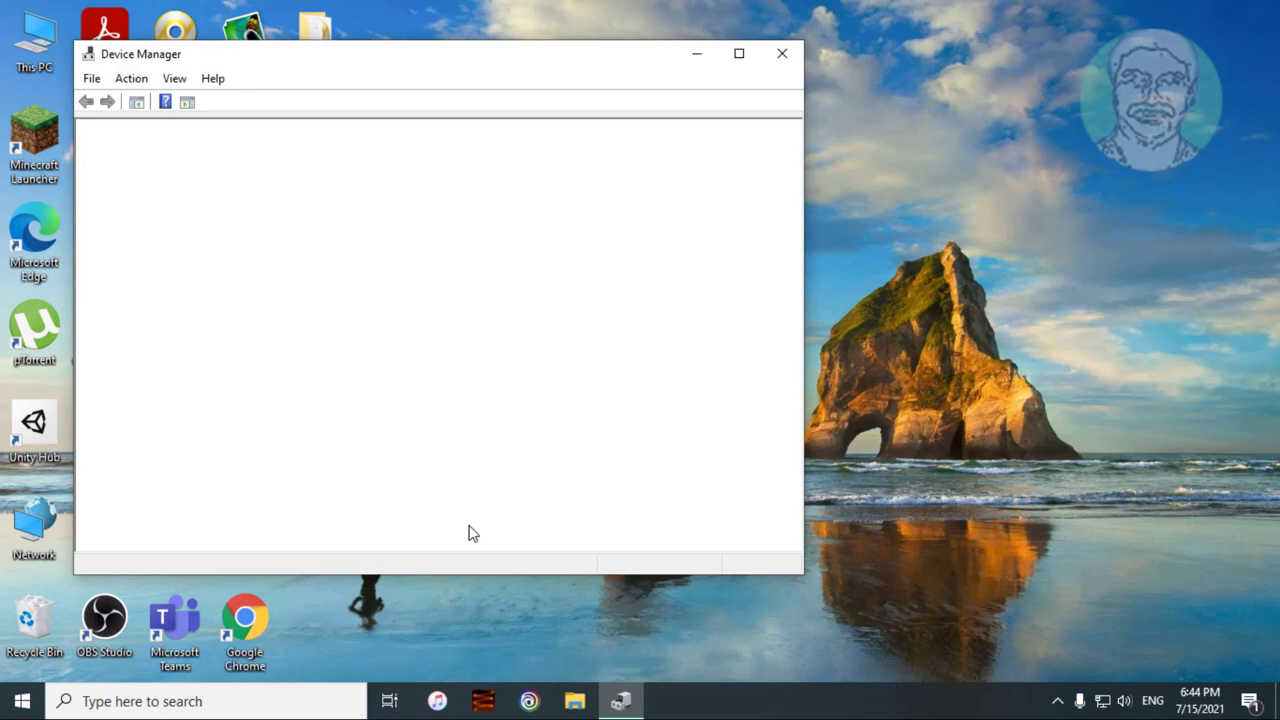
# Step: Expand Universal Serial Bus controllers and uninstall the first Generic USB Hub
pyautogui.click(172, 482)
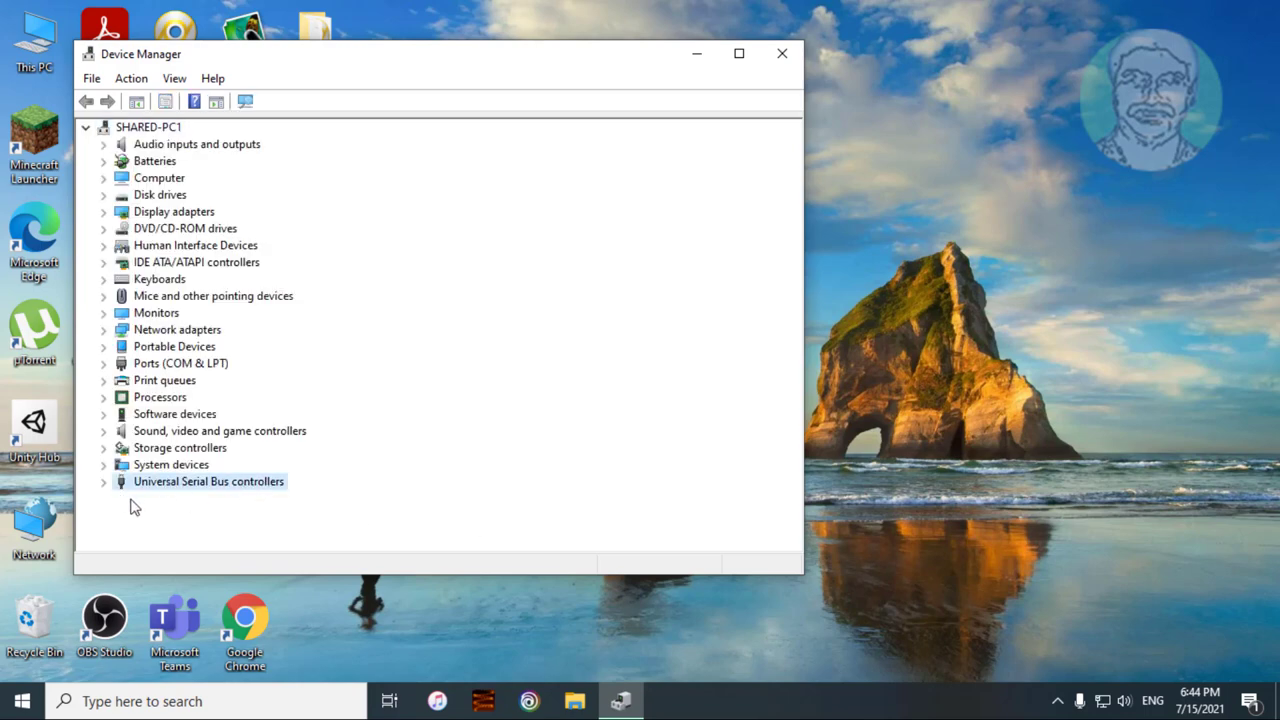
pyautogui.click(104, 483)
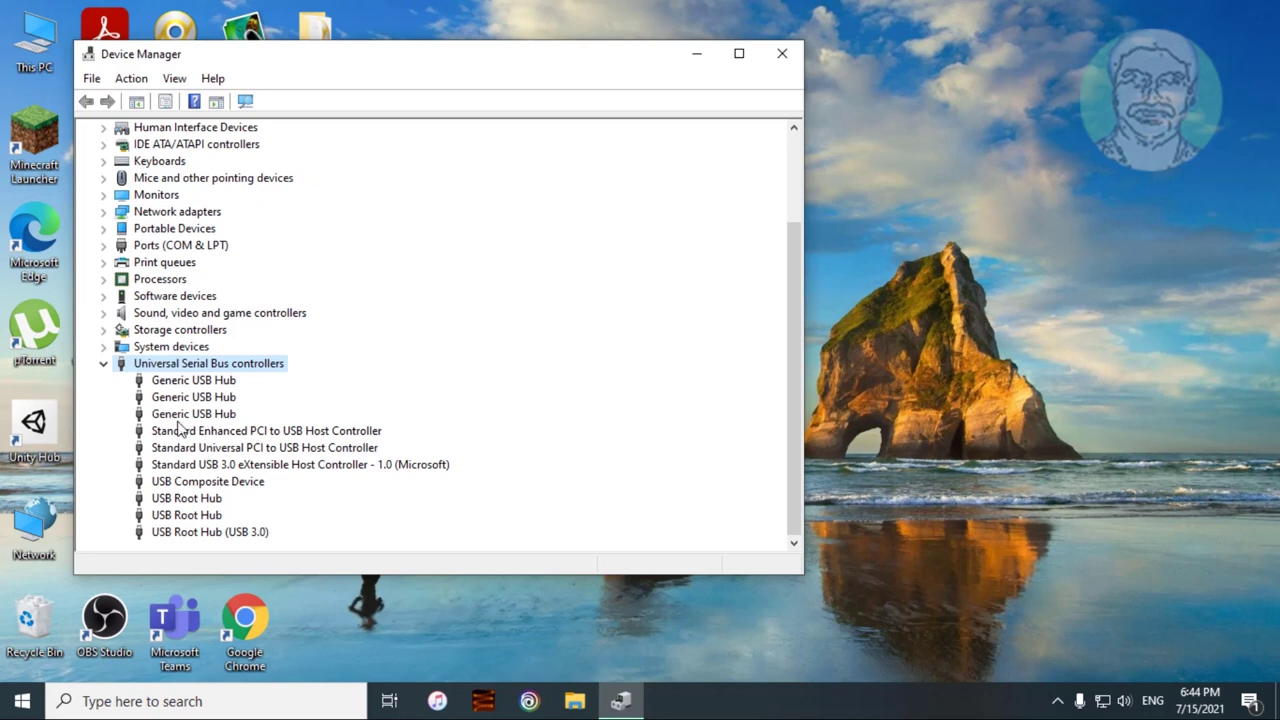
pyautogui.click(205, 383)
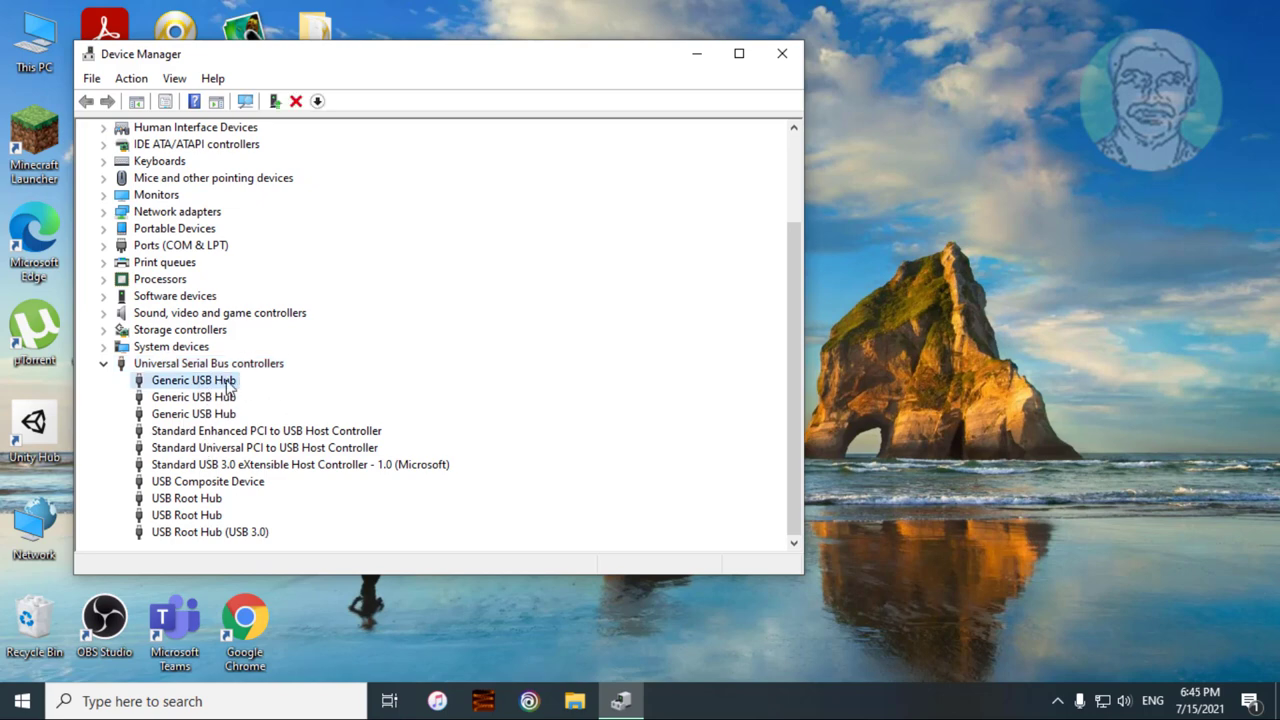
pyautogui.rightClick(224, 383)
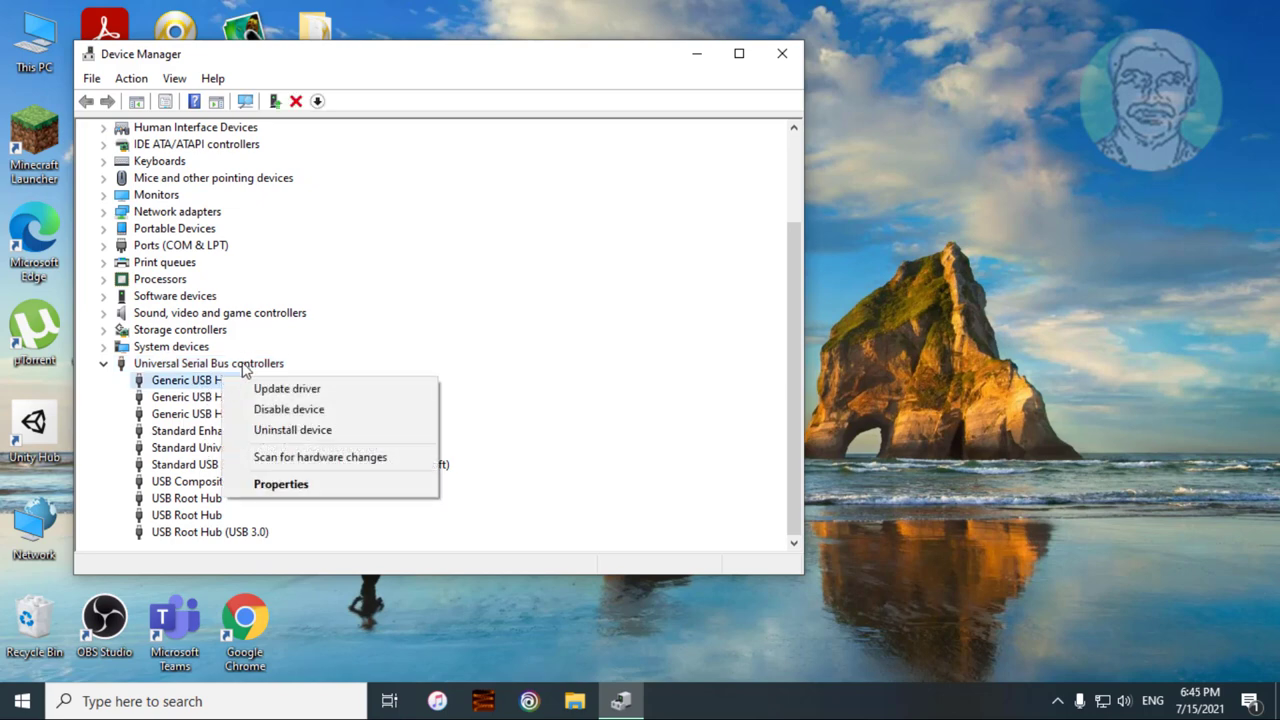
pyautogui.click(318, 431)
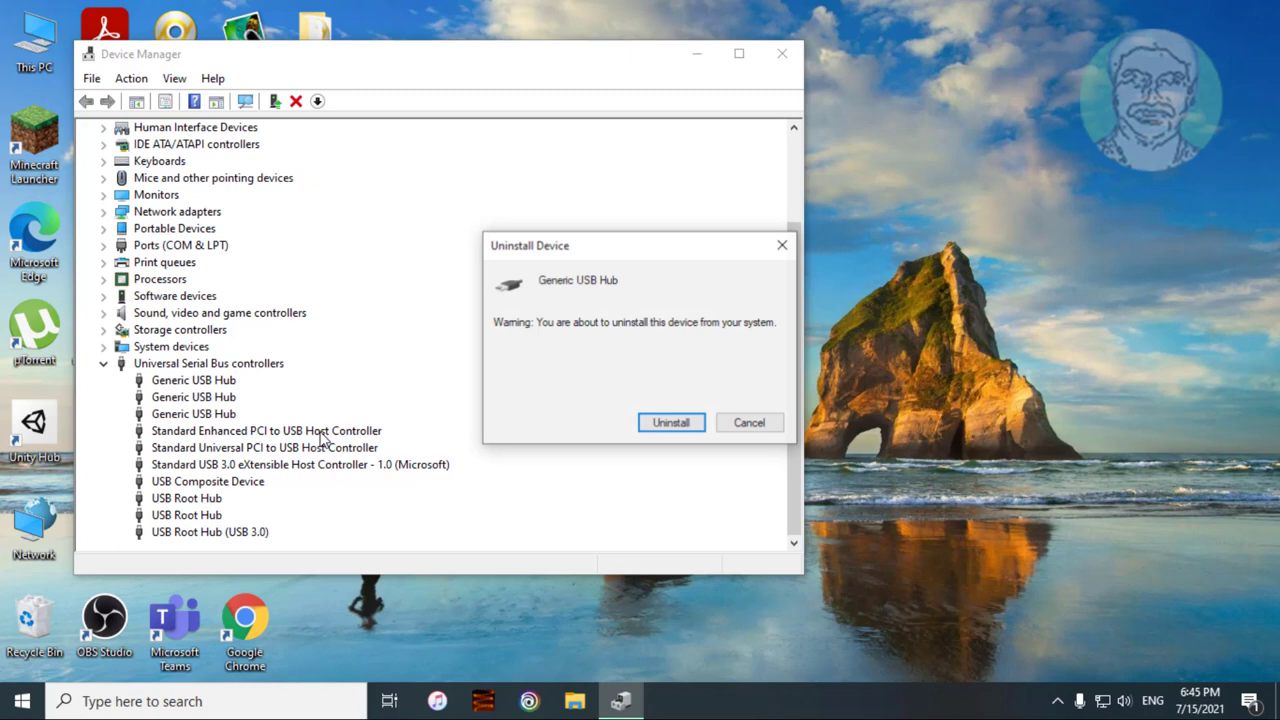
pyautogui.click(669, 435)
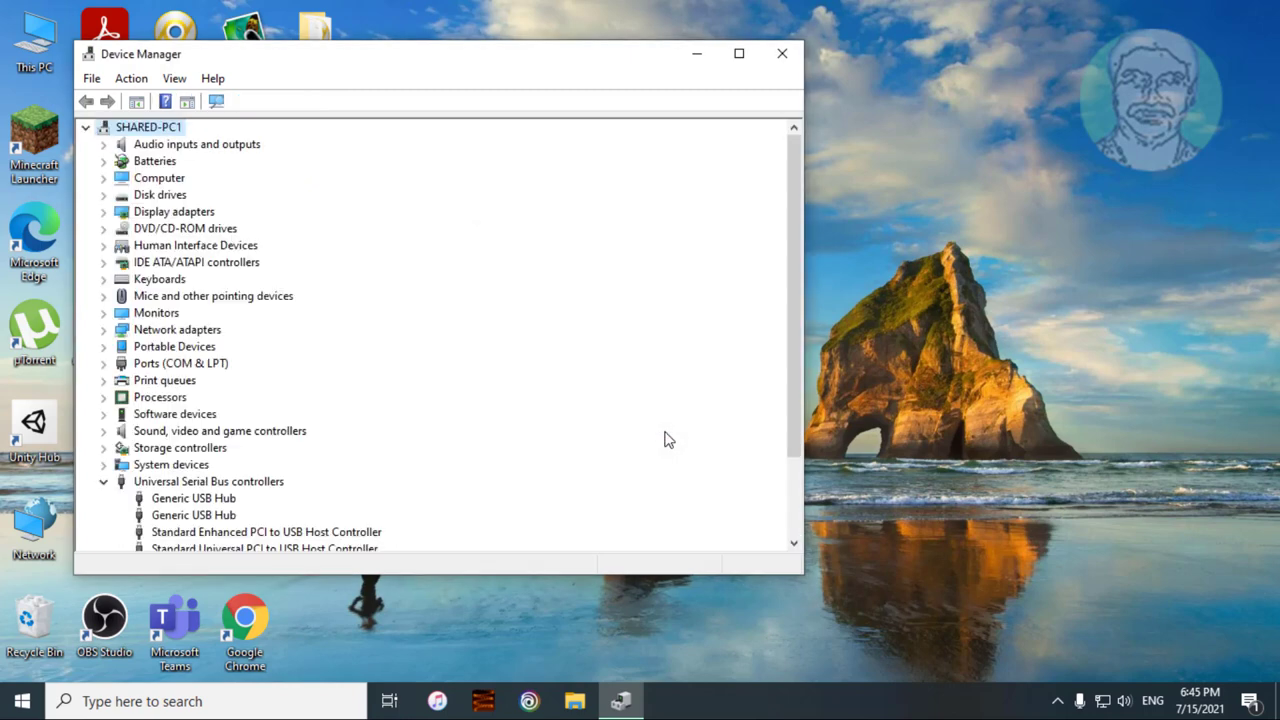
# Step: Uninstall the remaining two Generic USB Hubs, confirming each removal
pyautogui.click(206, 503)
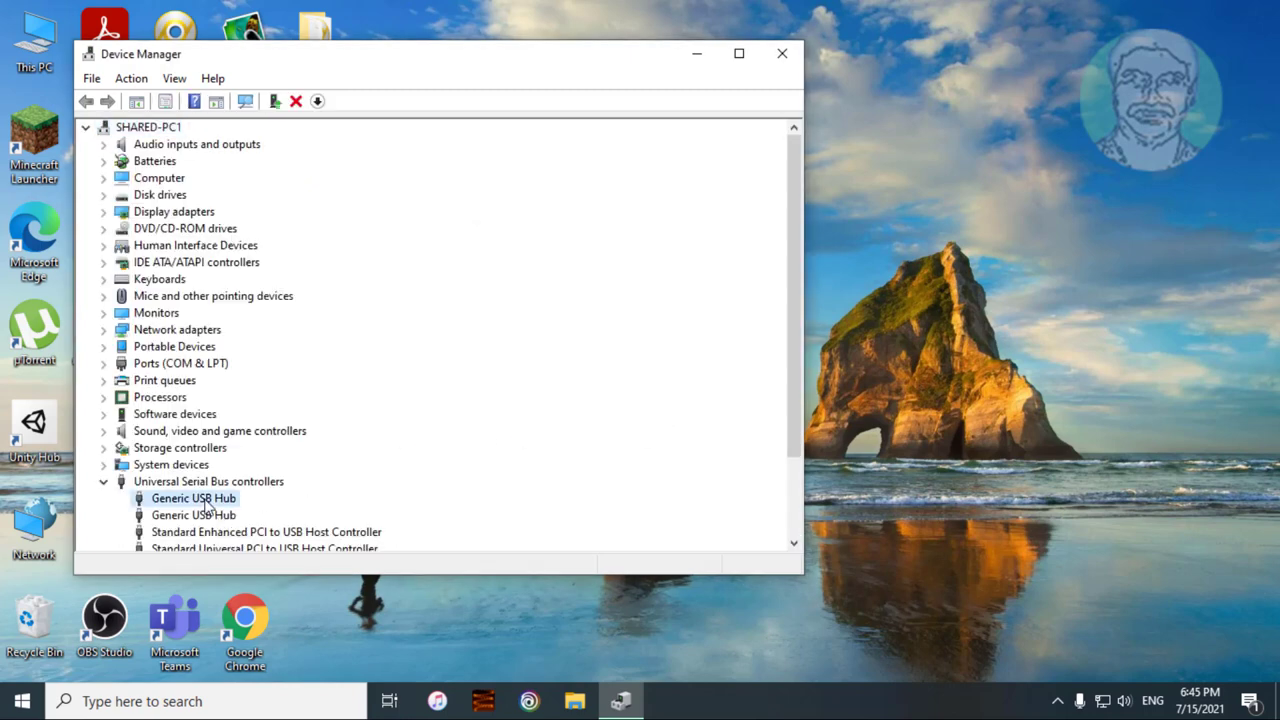
pyautogui.rightClick(206, 503)
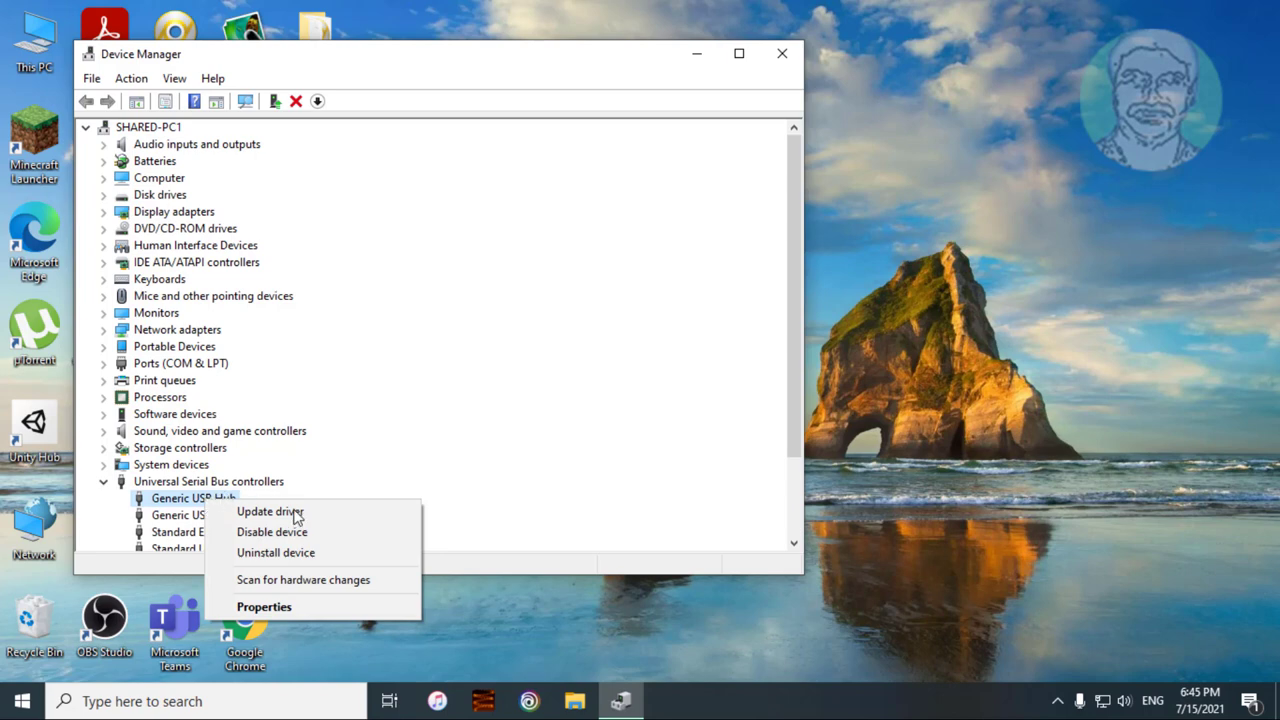
pyautogui.click(316, 554)
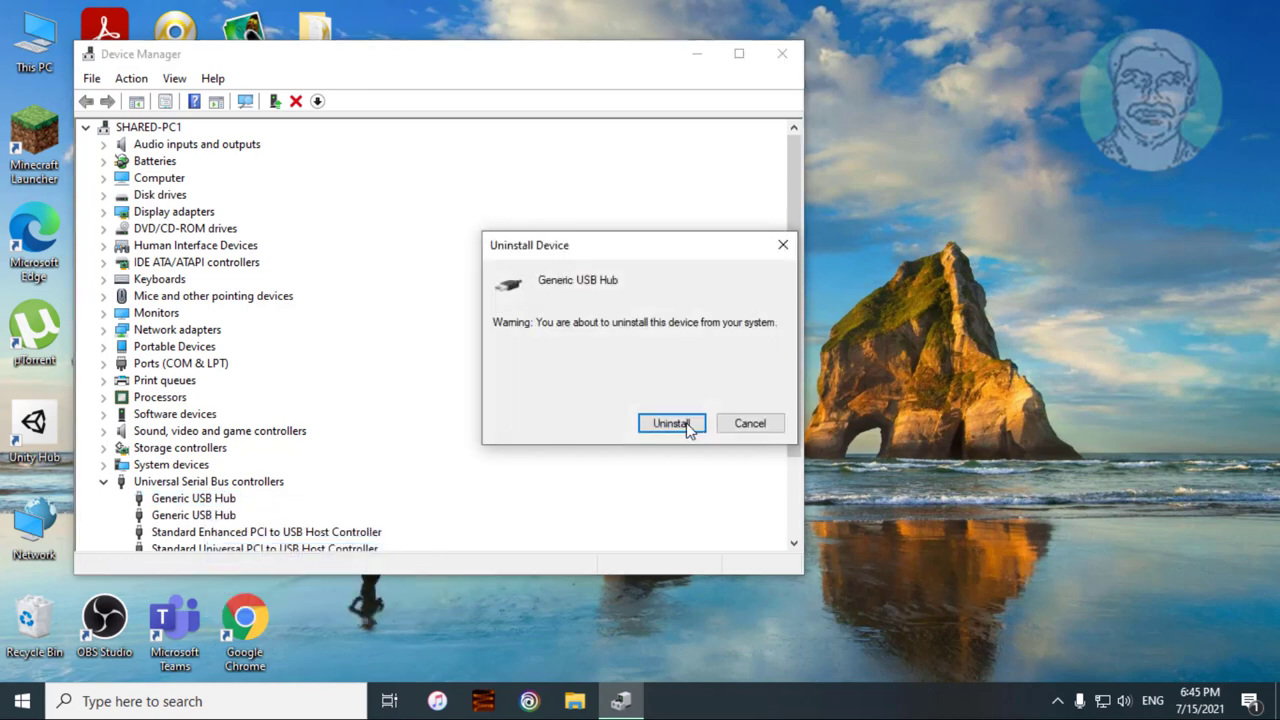
pyautogui.click(688, 425)
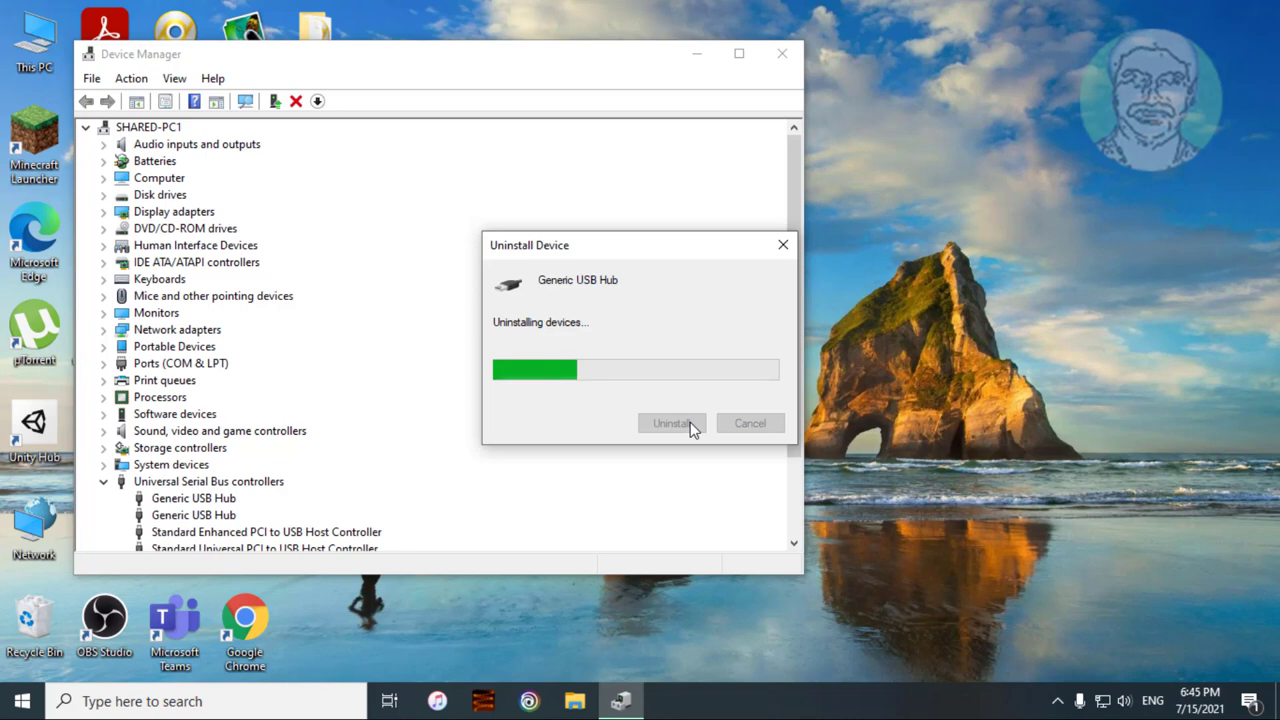
pyautogui.click(222, 500)
pyautogui.rightClick(222, 500)
pyautogui.click(322, 556)
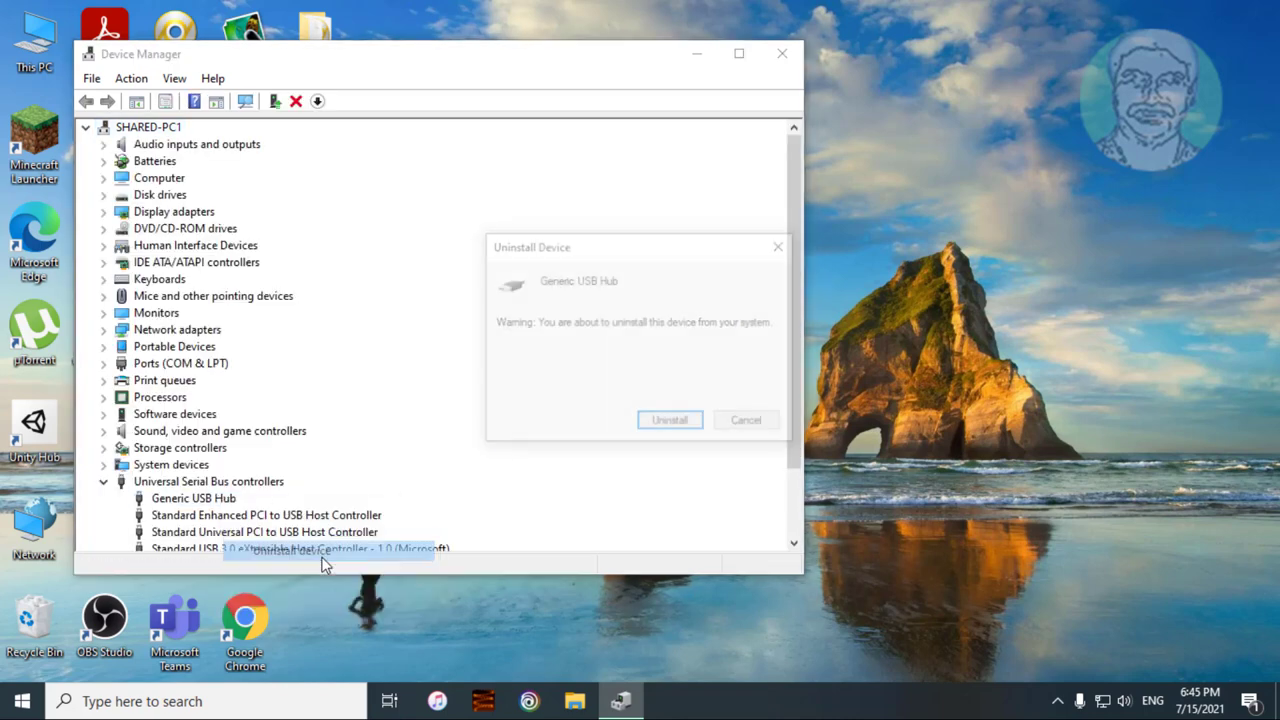
pyautogui.click(652, 425)
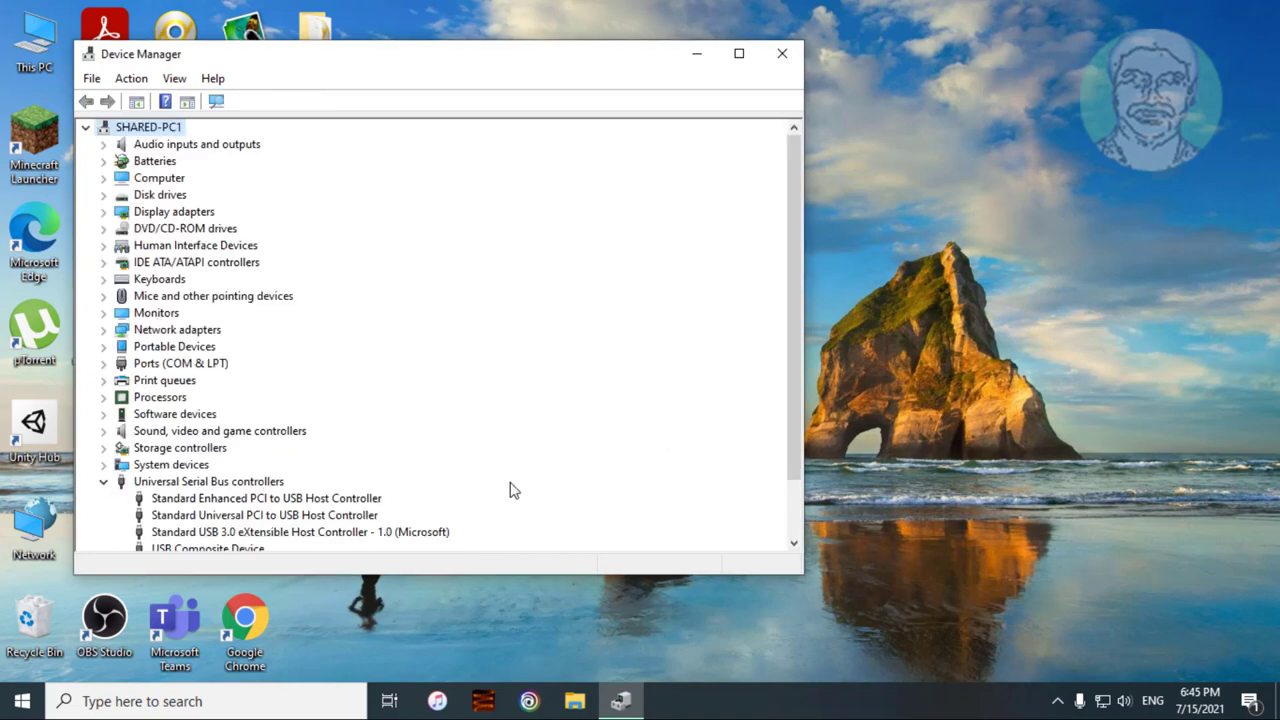
# Step: Close Device Manager and bring up the Start menu's power options (Sleep, Shut down, Restart)
pyautogui.click(786, 61)
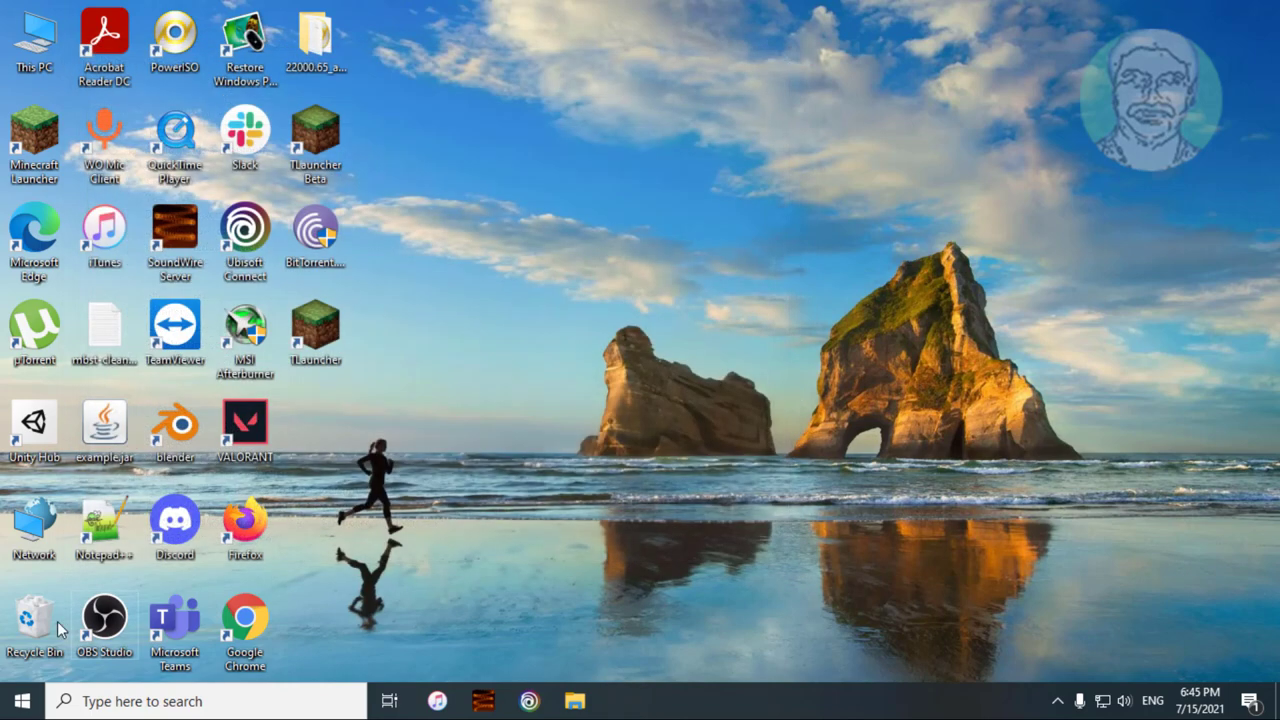
pyautogui.click(22, 700)
pyautogui.click(23, 660)
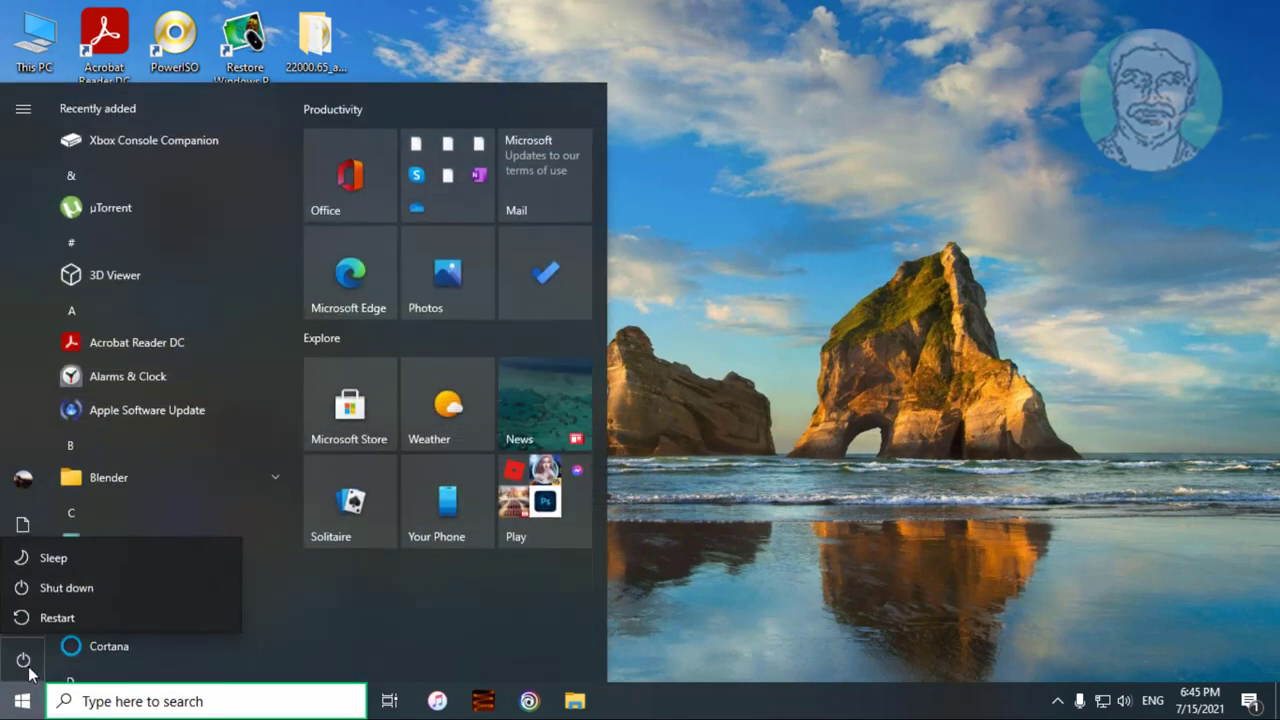